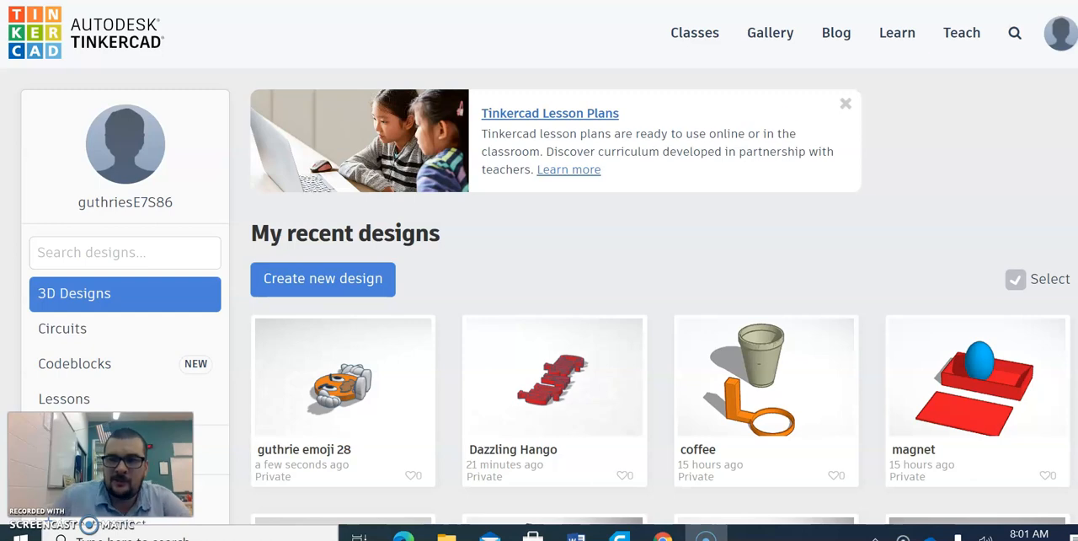
# - Look through the recent 3D designs on the dashboard
pyautogui.scroll(-2, 782, 257)
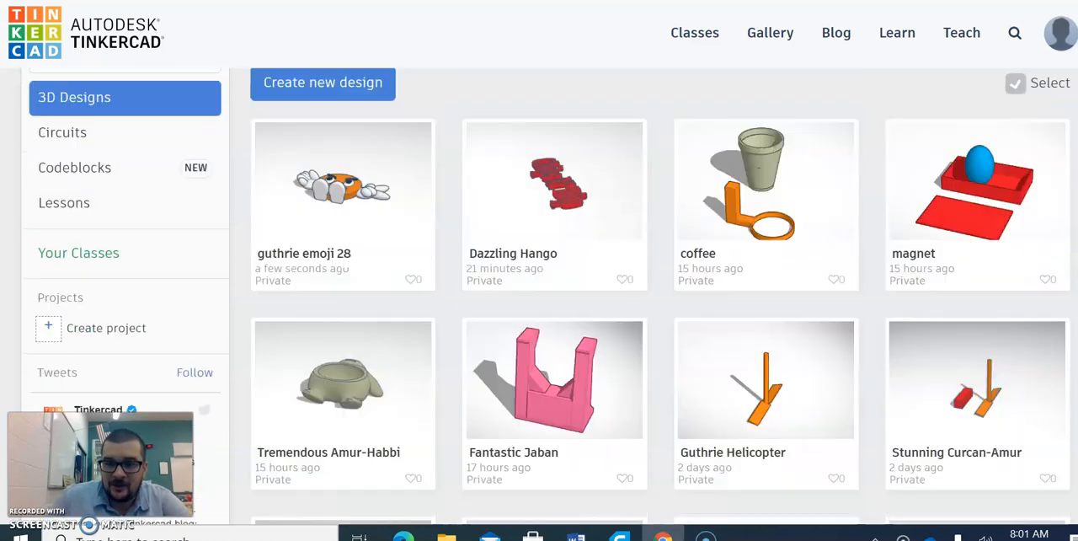
pyautogui.scroll(-7, 551, 296)
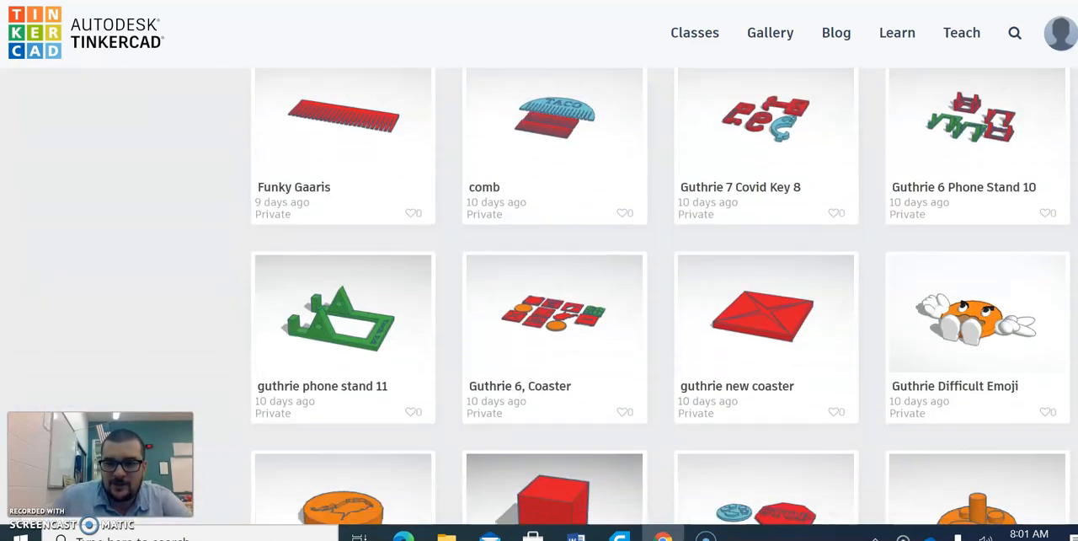
pyautogui.scroll(-1, 993, 284)
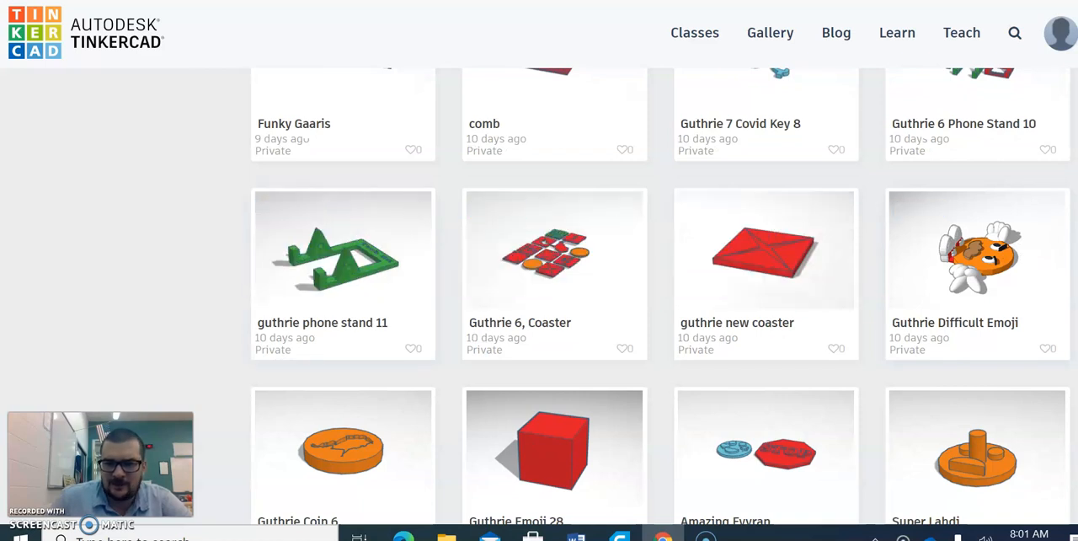
pyautogui.scroll(-2, 657, 295)
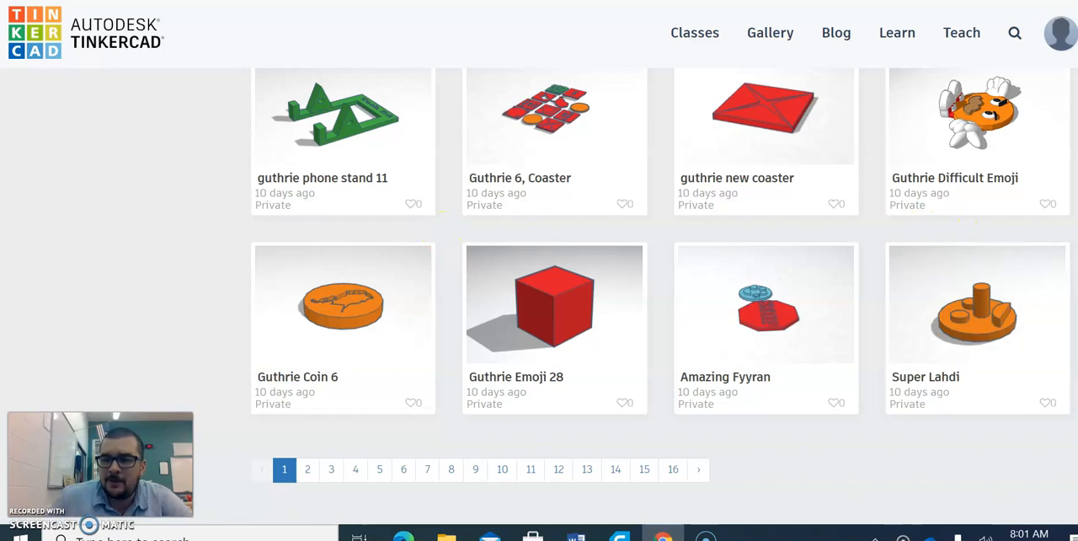
pyautogui.scroll(2, 660, 297)
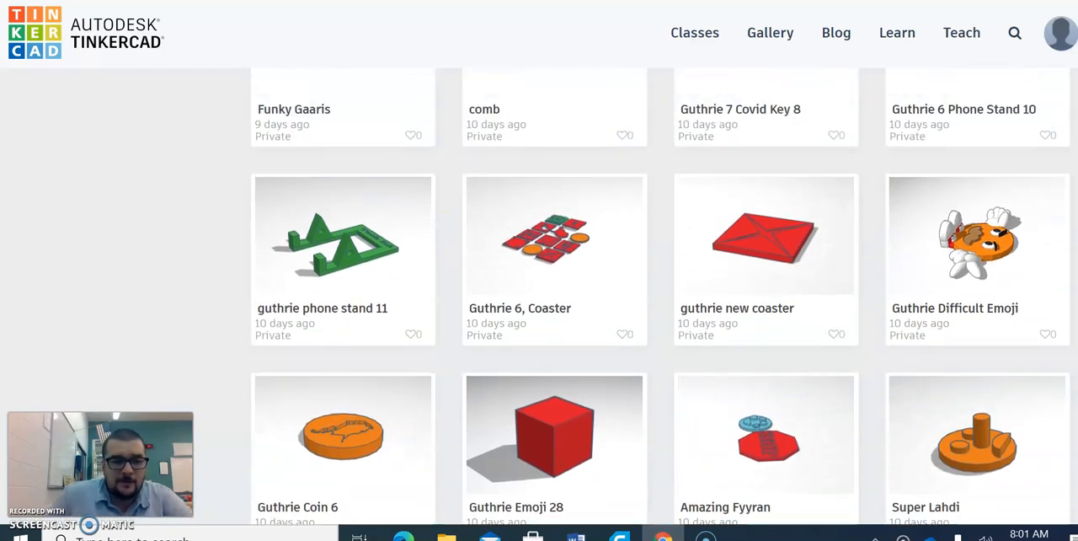
pyautogui.scroll(1, 660, 296)
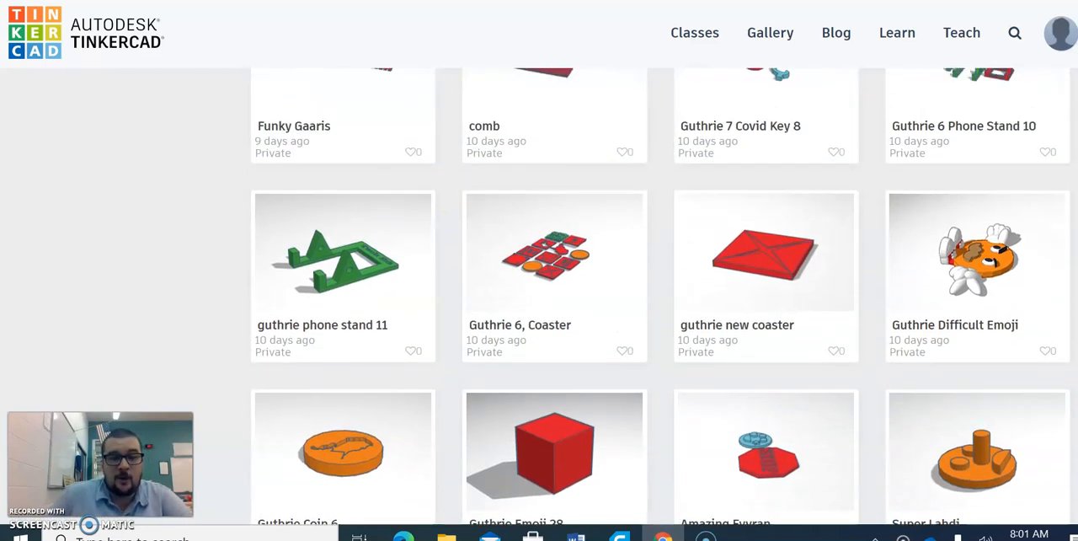
pyautogui.scroll(10, 660, 296)
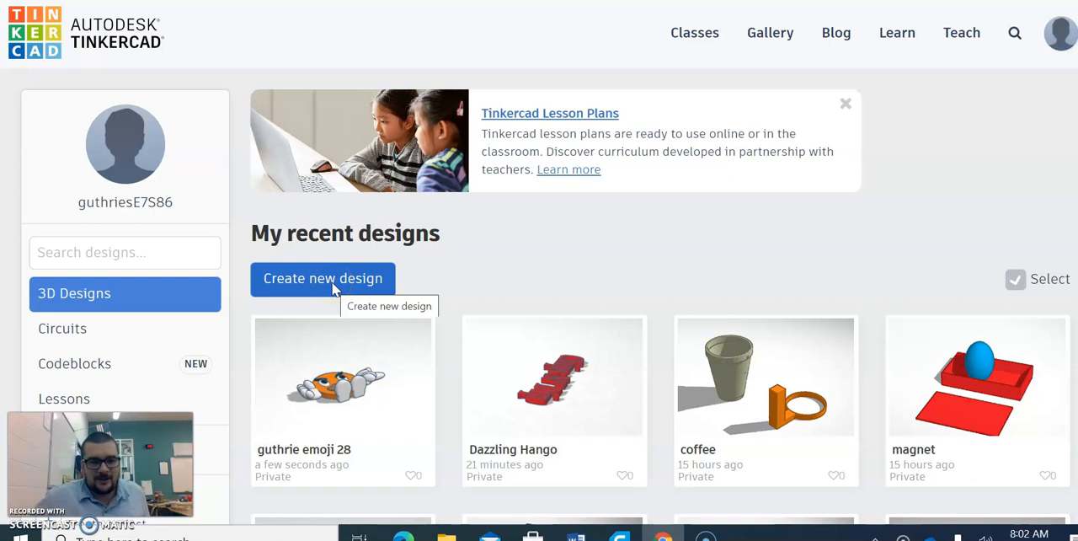
# - Create a new 3D design and name it with the owner's surname followed by Intro
pyautogui.click(335, 288)
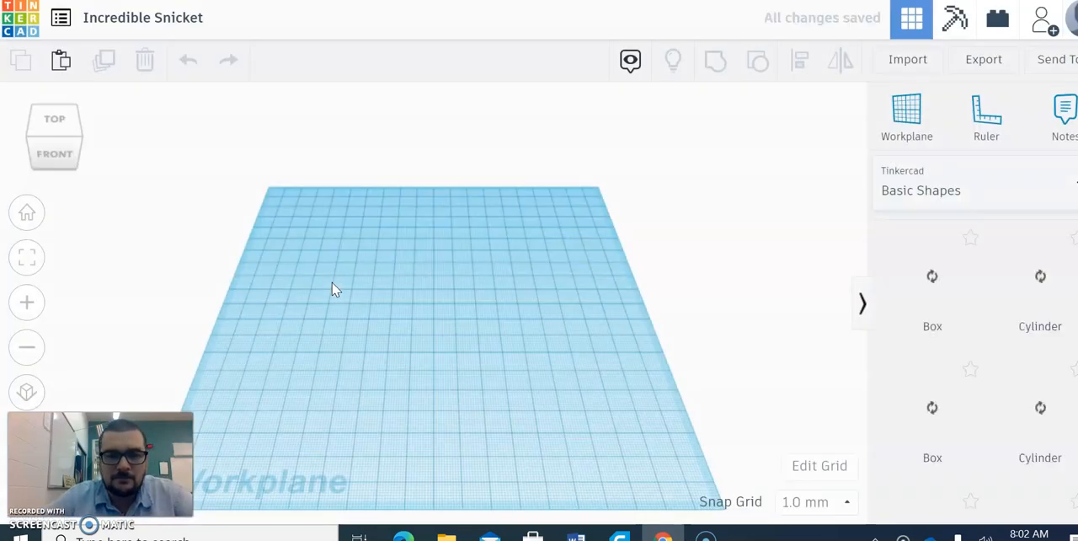
pyautogui.click(356, 265)
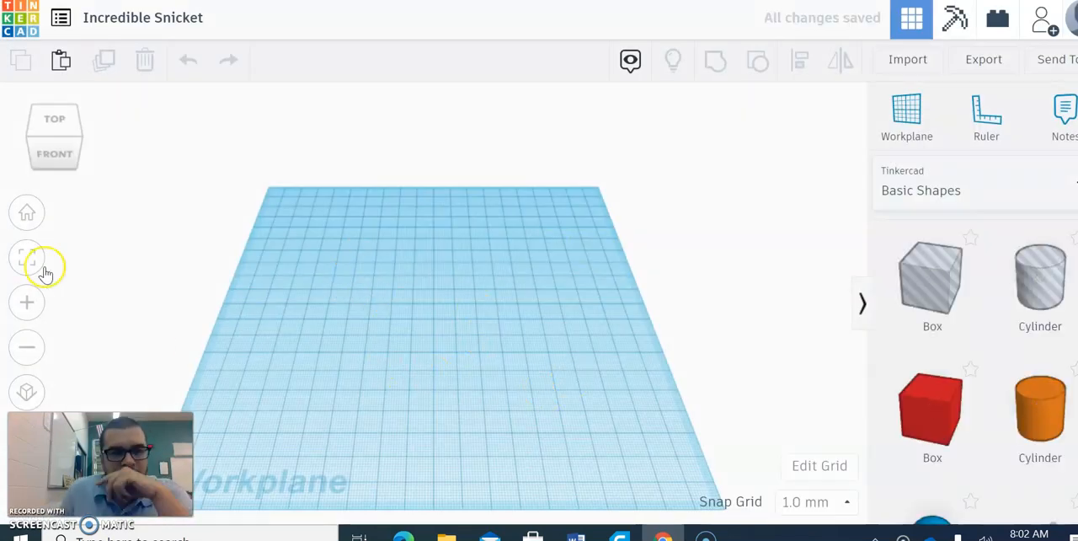
pyautogui.click(121, 25)
pyautogui.write('Guthrie ')
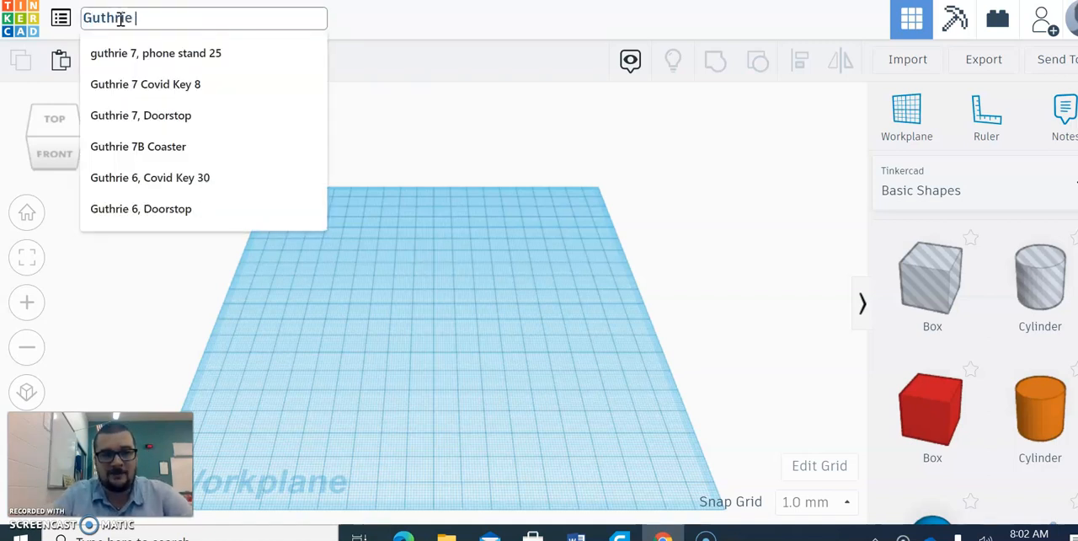
pyautogui.write('Intro')
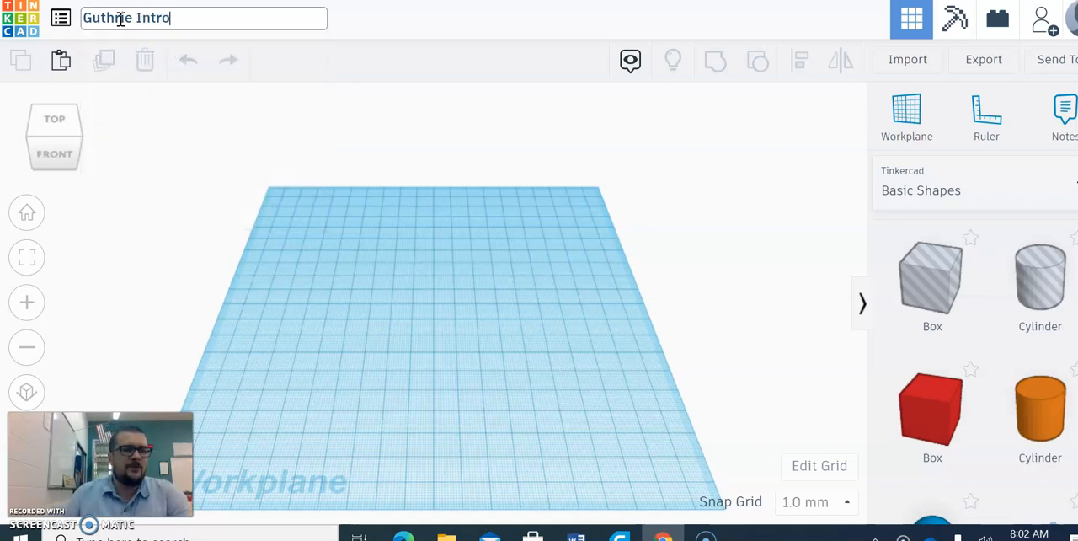
pyautogui.click(359, 281)
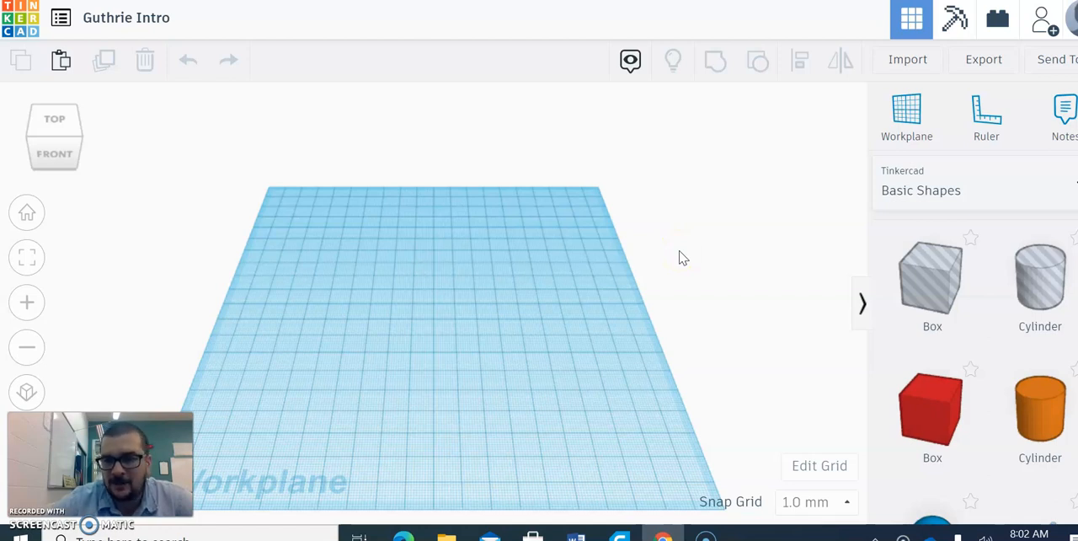
# - Place a solid red box and a solid orange cylinder side by side on the back half of the workplane
pyautogui.scroll(-10, 977, 370)
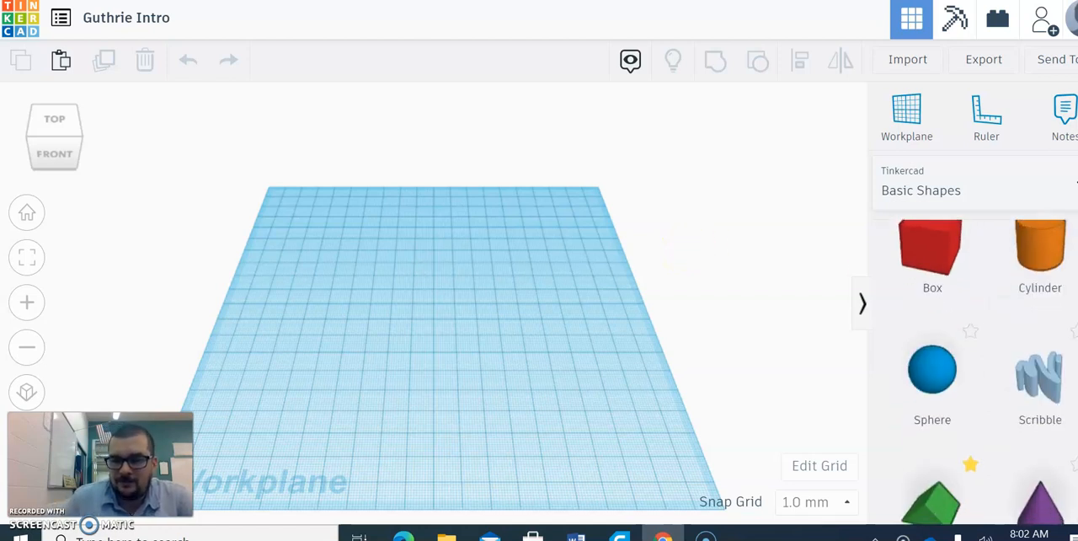
pyautogui.scroll(-3, 977, 370)
pyautogui.scroll(10, 976, 370)
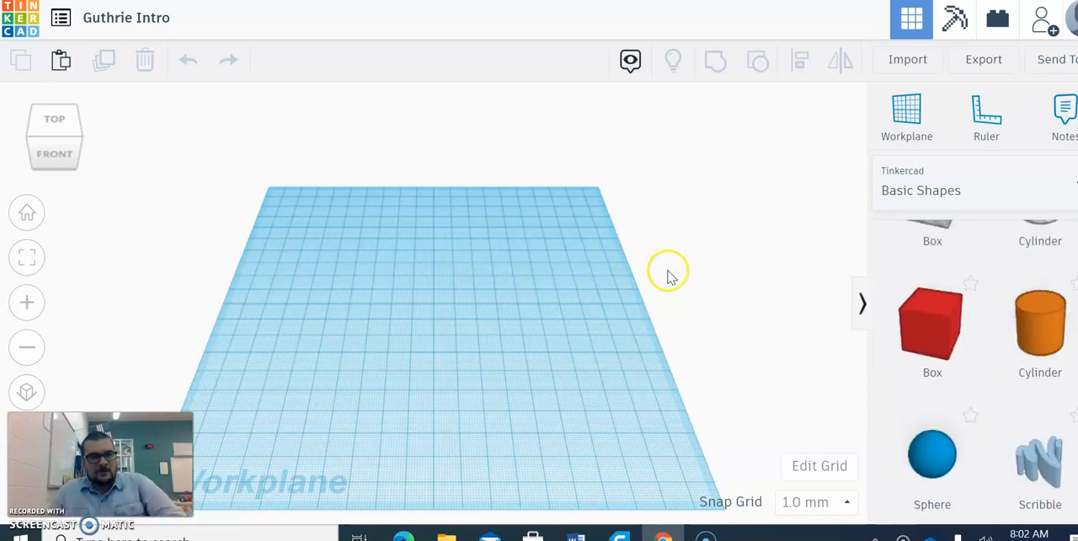
pyautogui.scroll(2, 986, 337)
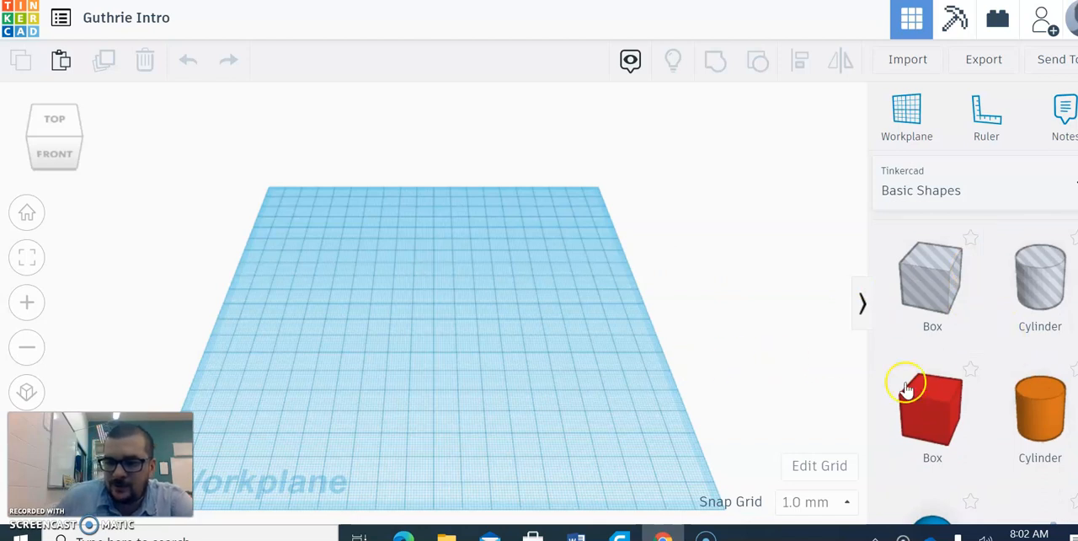
pyautogui.moveTo(950, 421); pyautogui.dragTo(281, 268)
pyautogui.moveTo(1039, 425); pyautogui.dragTo(424, 273)
# - Add a wedge and a pyramid to the workplane in front of the box and cylinder
pyautogui.scroll(-1, 1021, 374)
pyautogui.scroll(-5, 938, 362)
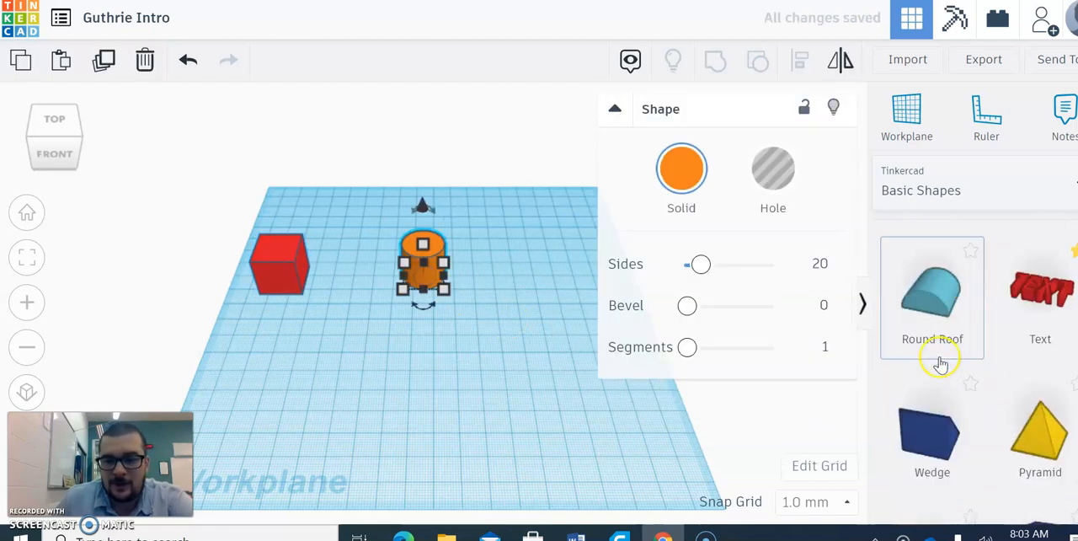
pyautogui.moveTo(933, 320); pyautogui.dragTo(370, 332)
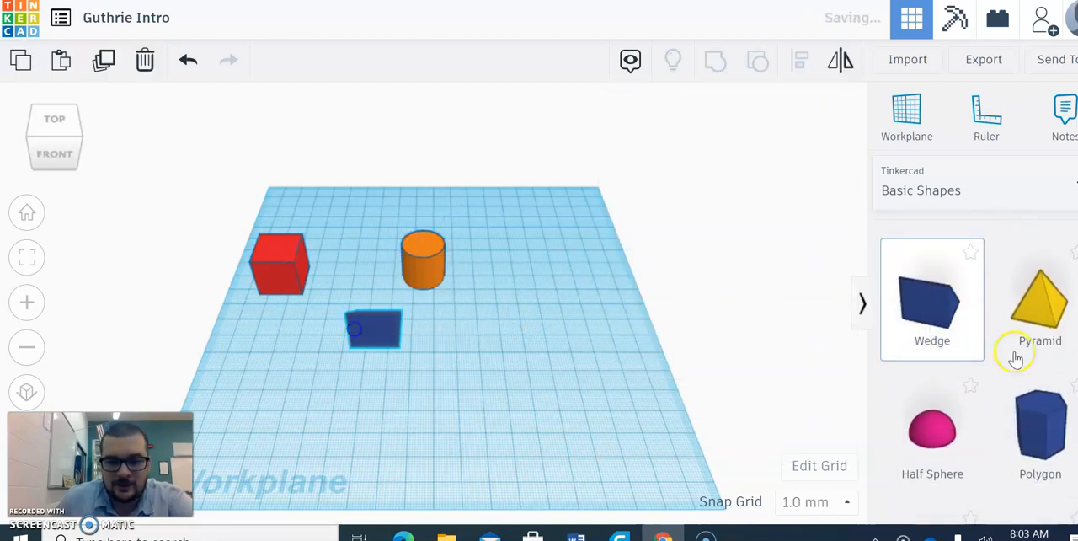
pyautogui.moveTo(1015, 313); pyautogui.dragTo(520, 325)
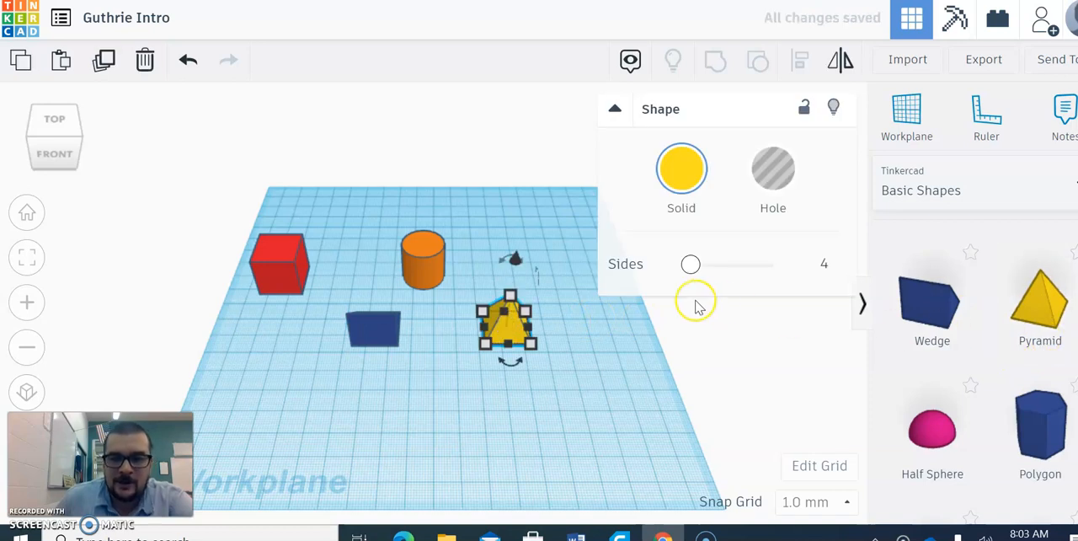
# - Change the solid color of the red box to the medium green preset
pyautogui.moveTo(521, 364); pyautogui.dragTo(545, 310, button='middle')
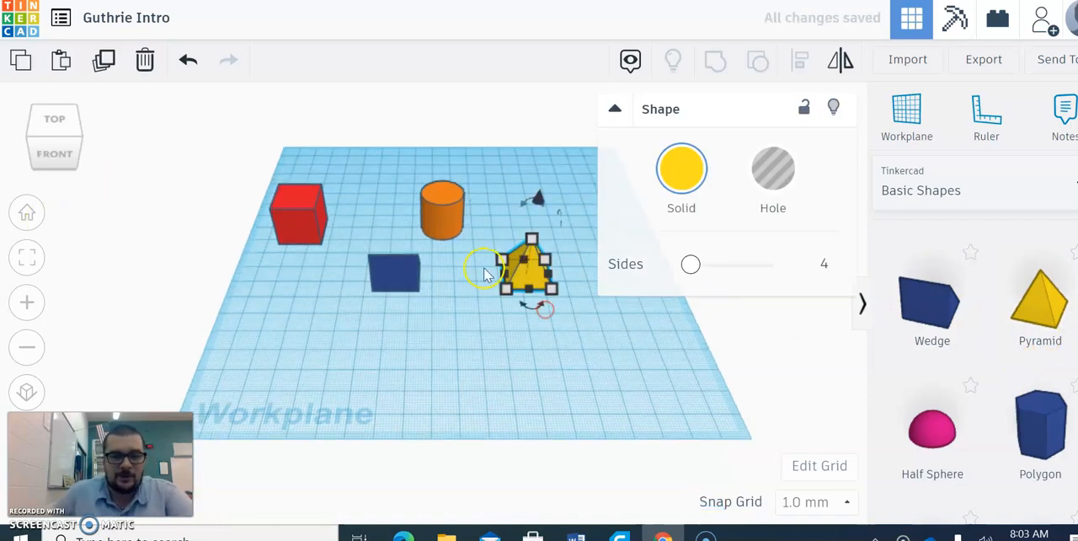
pyautogui.moveTo(397, 332); pyautogui.dragTo(421, 354, button='middle')
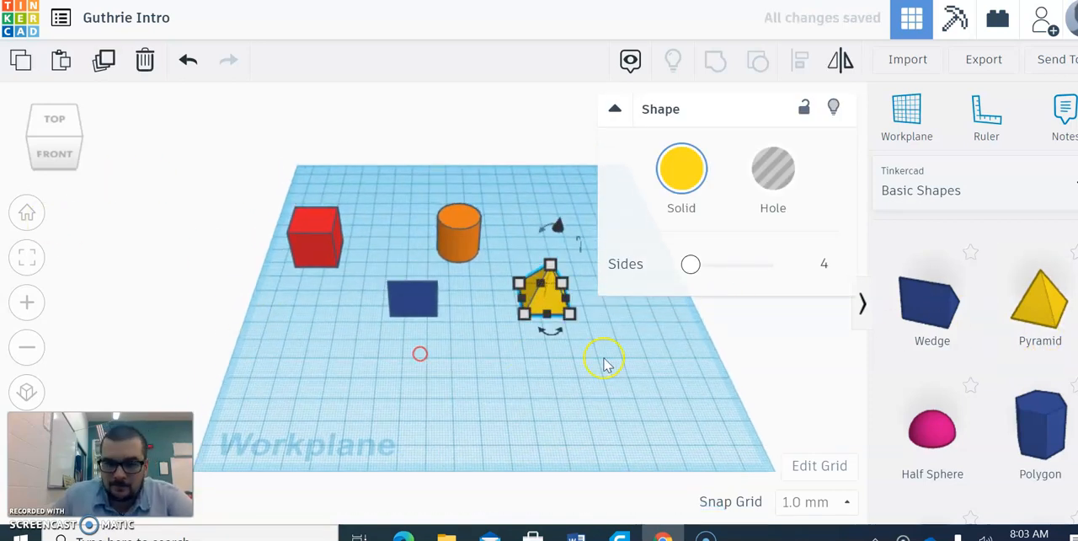
pyautogui.click(495, 379)
pyautogui.click(547, 284)
pyautogui.click(457, 229)
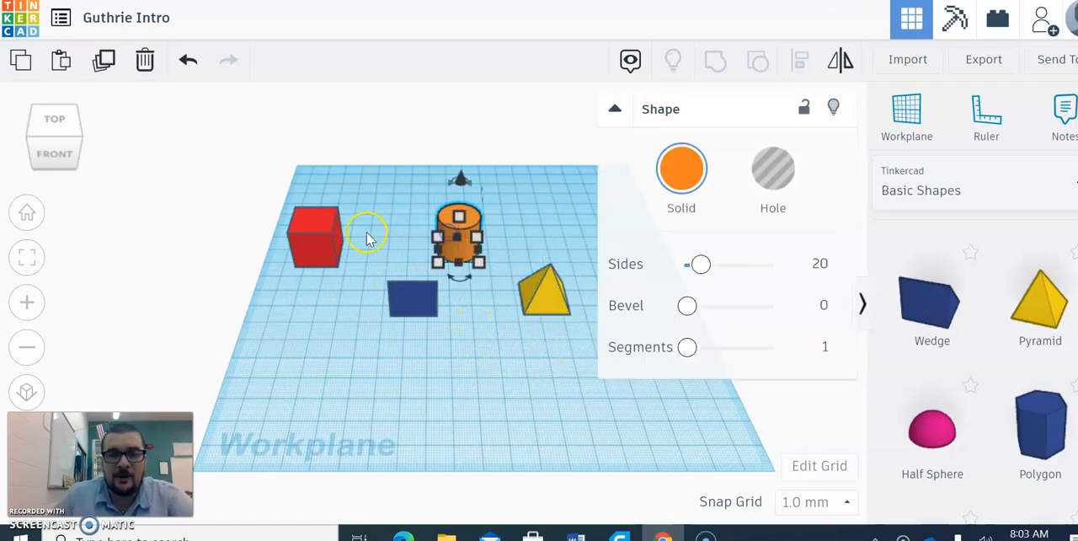
pyautogui.click(319, 241)
pyautogui.click(684, 172)
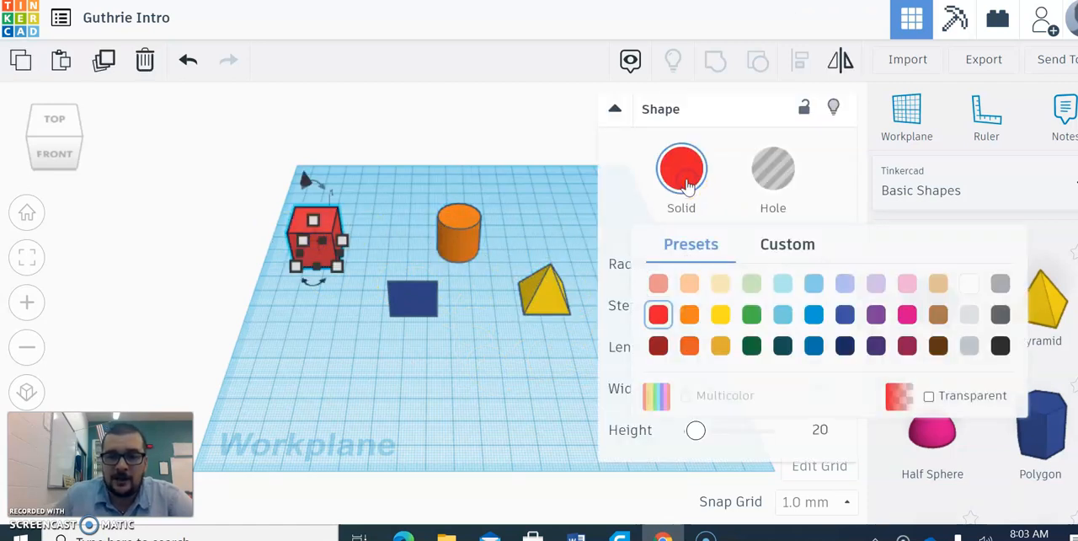
pyautogui.click(751, 314)
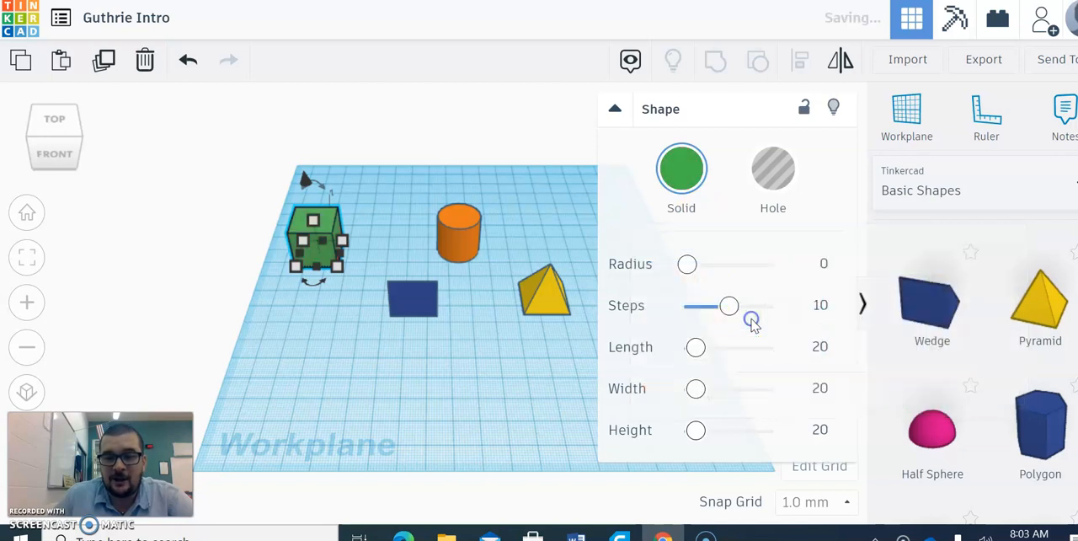
pyautogui.click(387, 371)
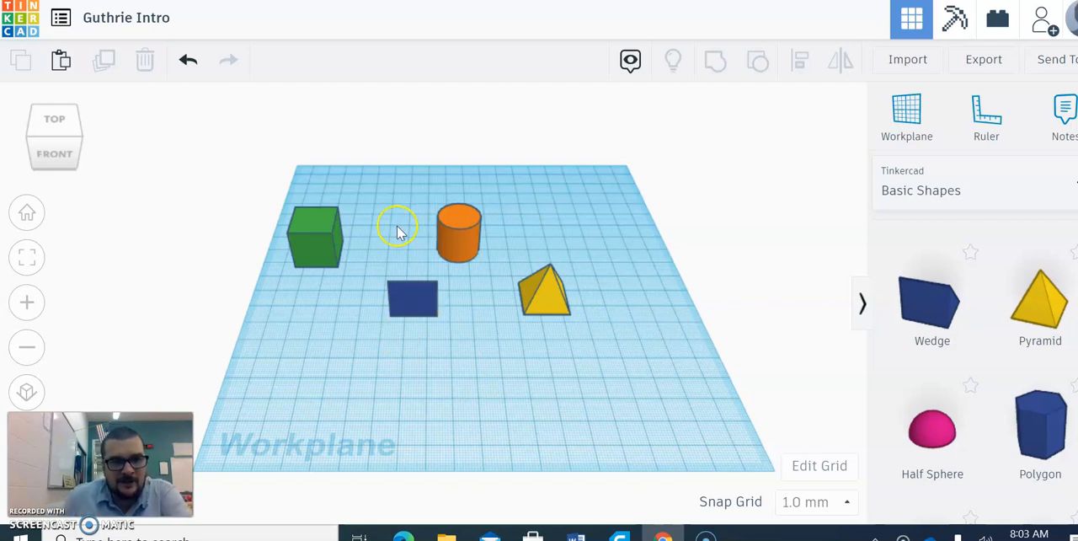
# - Move the box forward beside the wedge, then shift the wedge and cylinder slightly forward on the workplane
pyautogui.moveTo(308, 239); pyautogui.dragTo(352, 301)
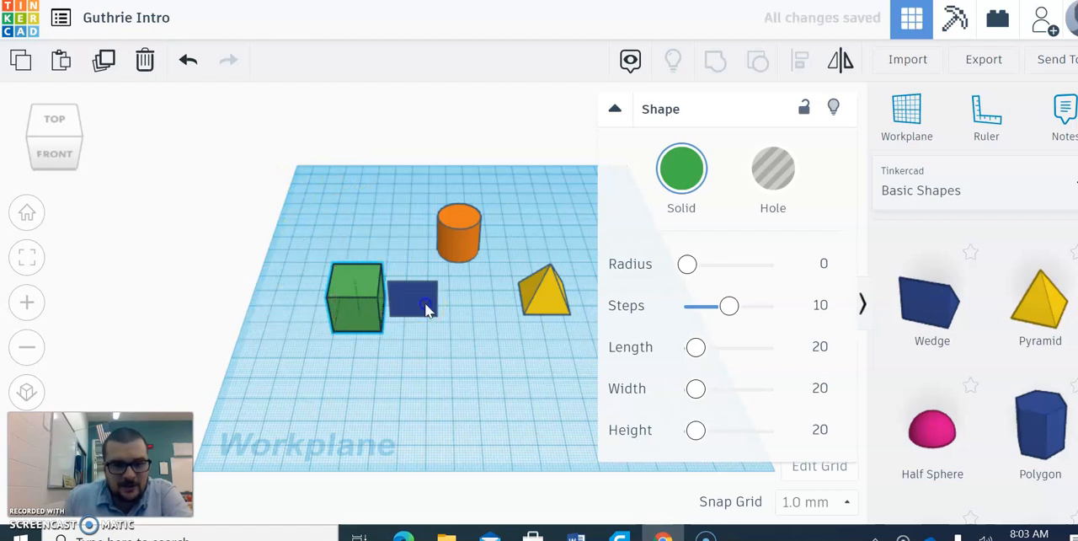
pyautogui.moveTo(418, 307); pyautogui.dragTo(422, 317)
pyautogui.moveTo(455, 246); pyautogui.dragTo(473, 278)
# - Select all the shapes on the workplane and delete them
pyautogui.click(462, 423)
pyautogui.moveTo(289, 262); pyautogui.dragTo(720, 410)
pyautogui.press('Delete')
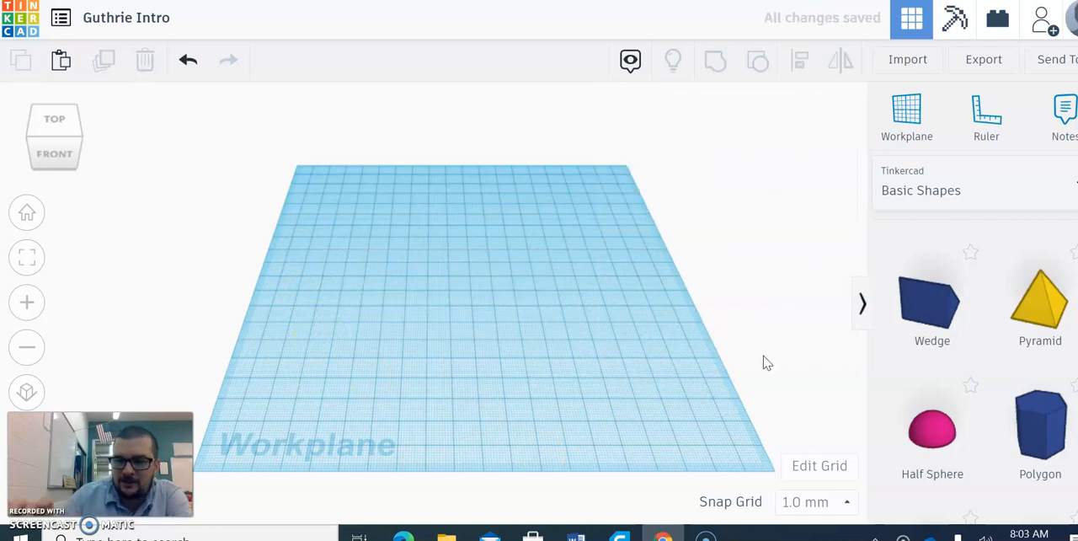
# - Look through the Text and numbers, Characters, Connectors and Making at home shape collections
pyautogui.click(927, 193)
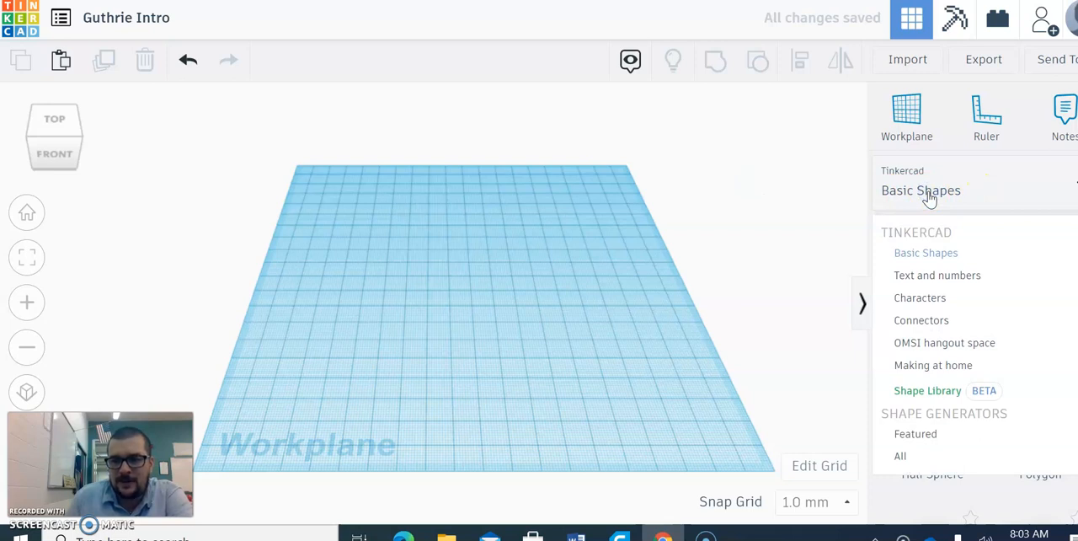
pyautogui.click(935, 276)
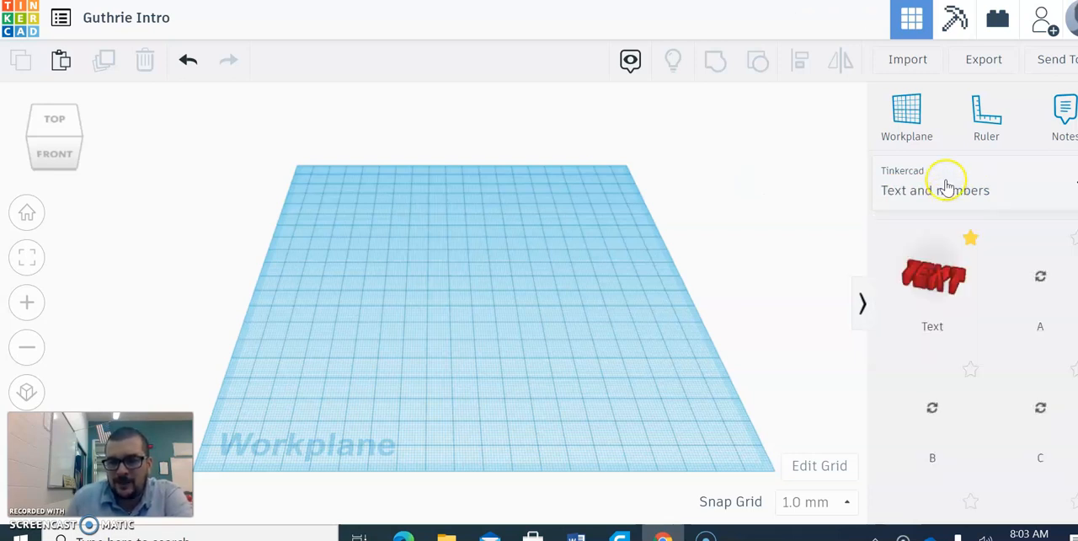
pyautogui.click(941, 187)
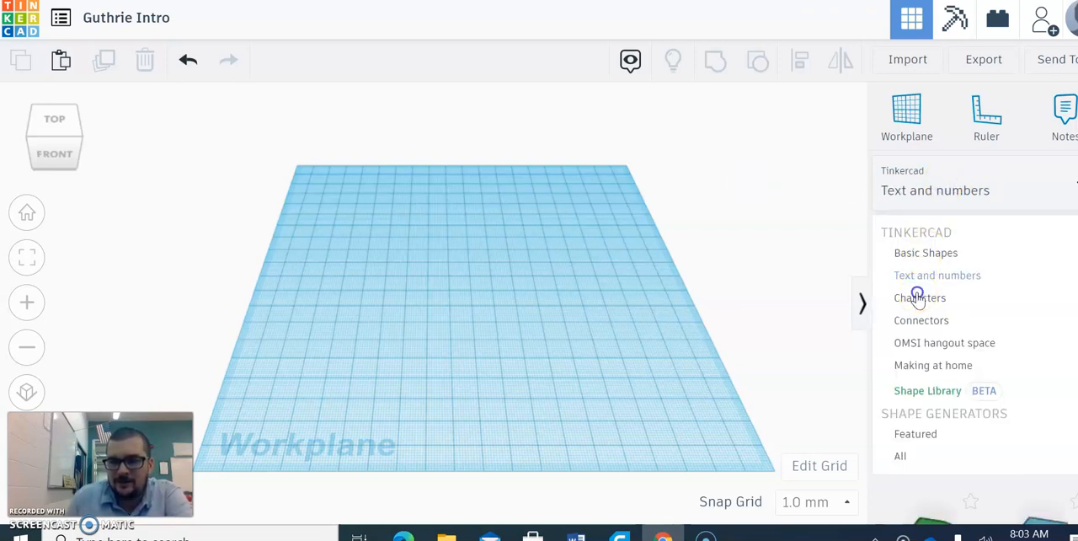
pyautogui.click(915, 295)
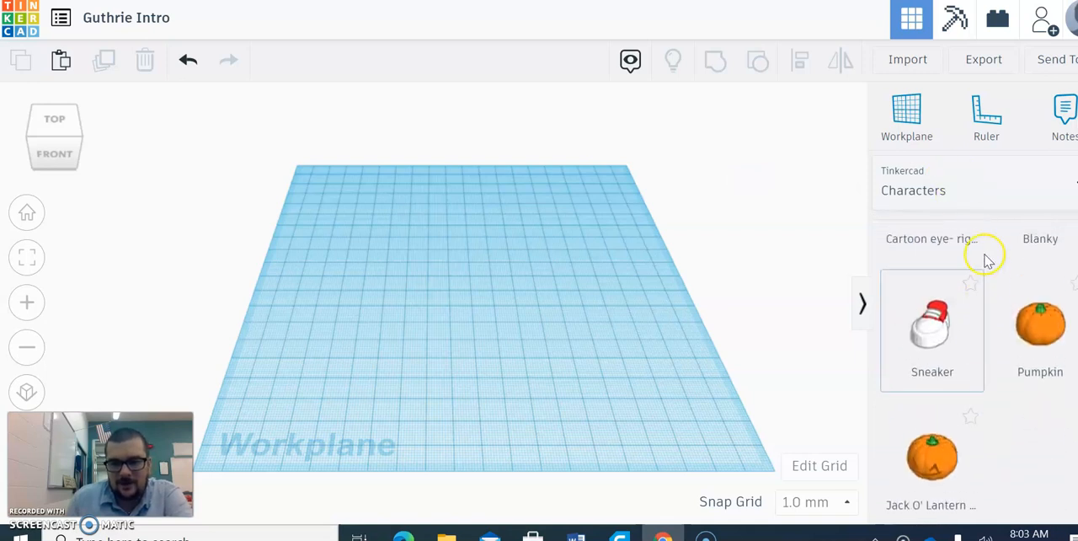
pyautogui.click(945, 183)
pyautogui.click(931, 319)
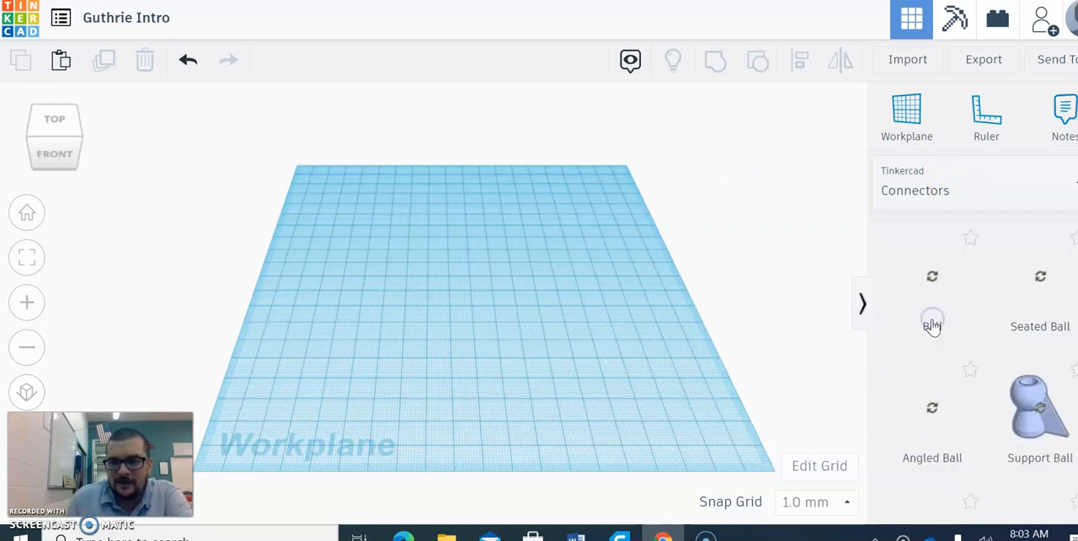
pyautogui.click(973, 190)
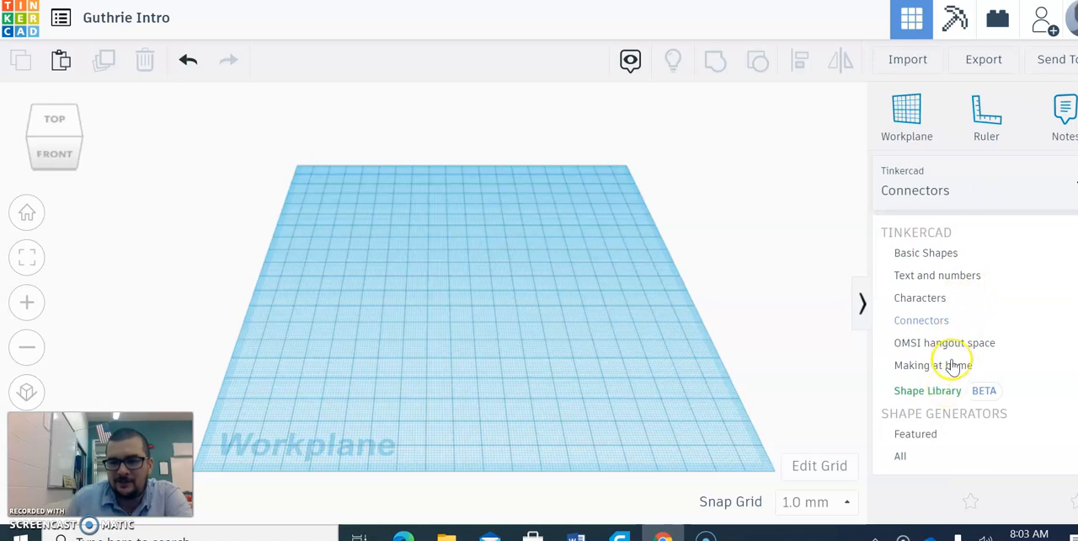
pyautogui.click(948, 364)
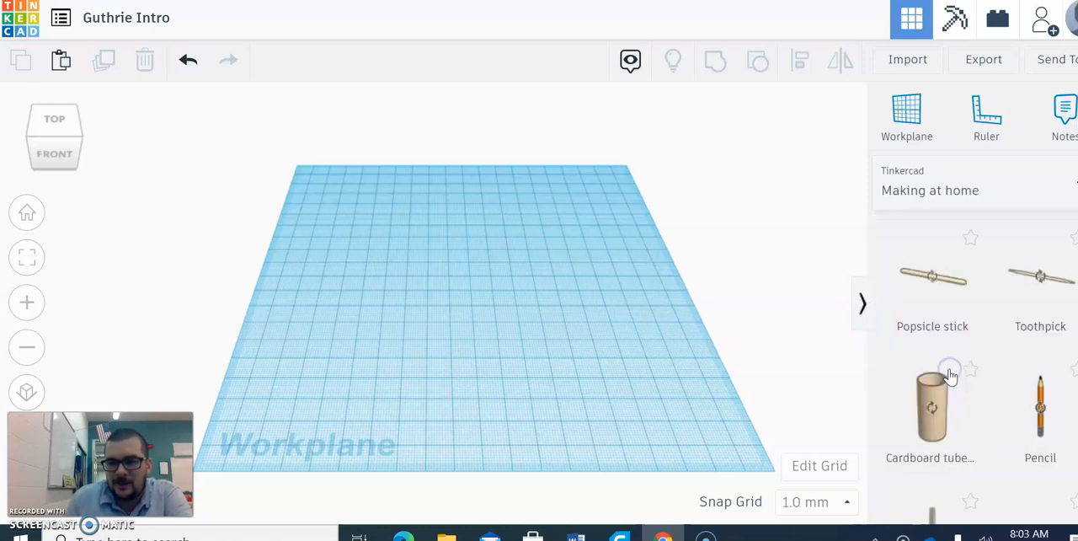
# - Open the Shape Library collection and look through its Creatures & Characters shapes
pyautogui.click(962, 190)
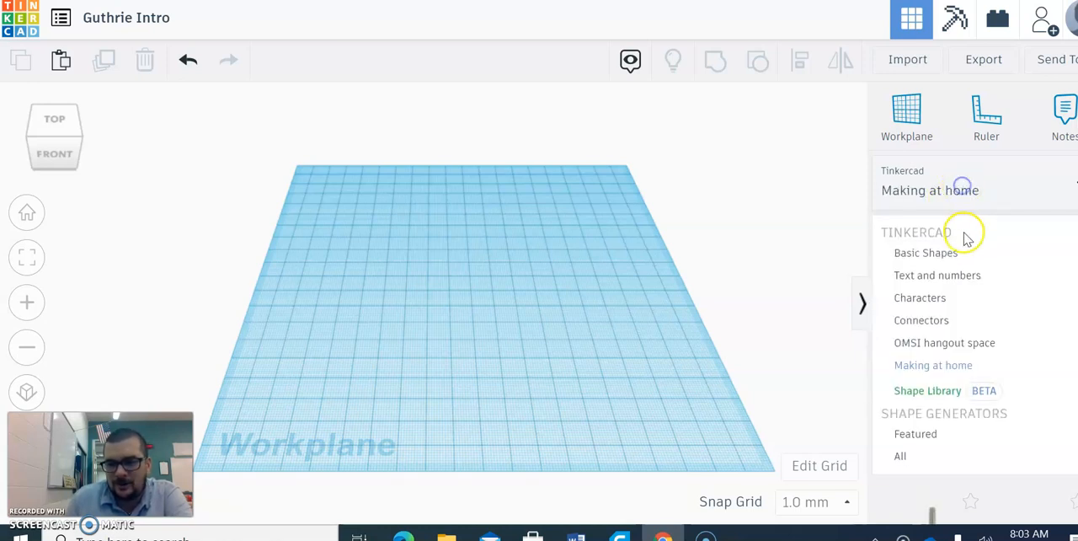
pyautogui.click(937, 392)
pyautogui.scroll(-10, 939, 391)
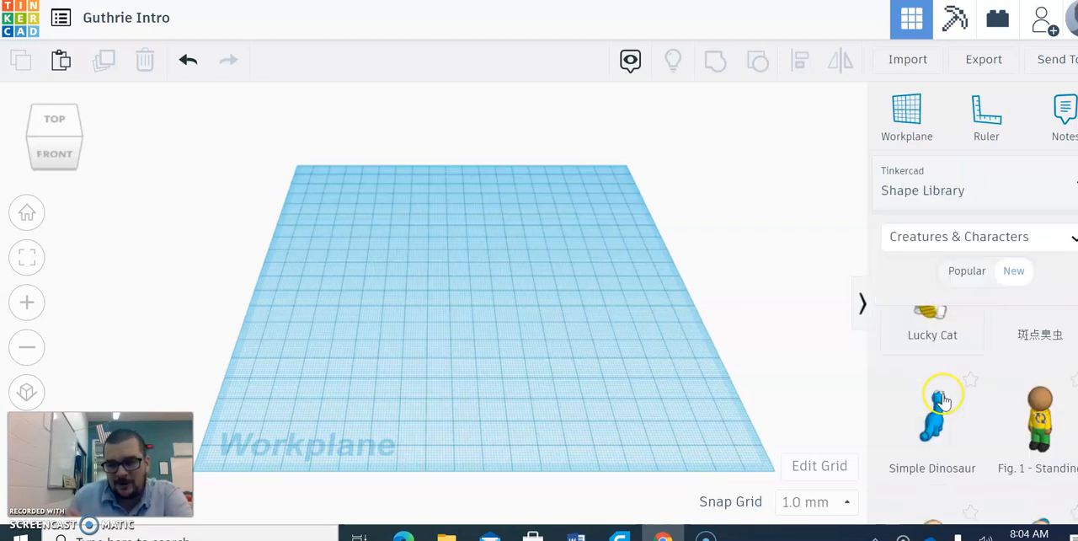
# - Look over the Shape Library categories and the full list of shape collections, then open the All shape generators
pyautogui.click(983, 243)
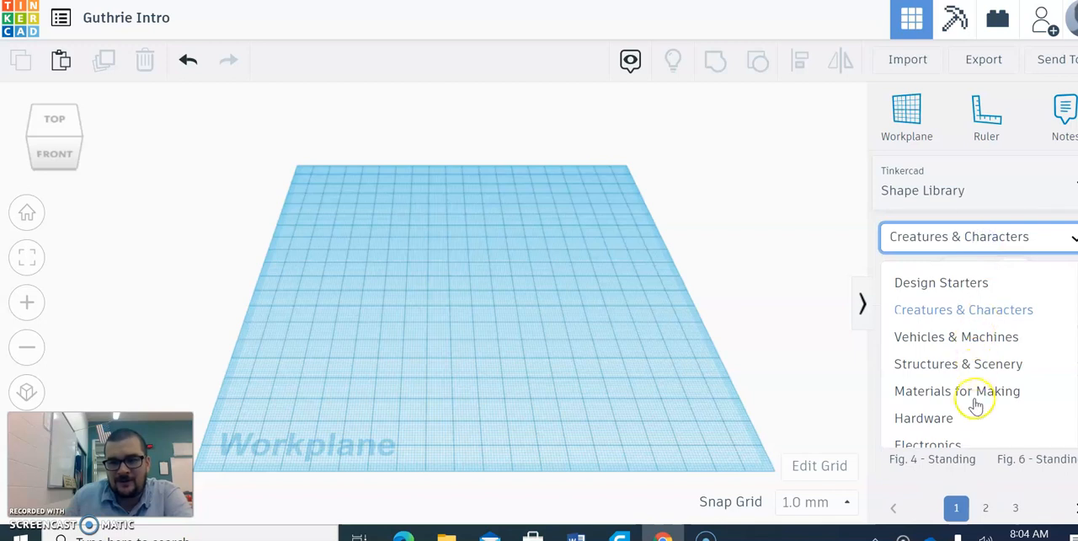
pyautogui.click(952, 202)
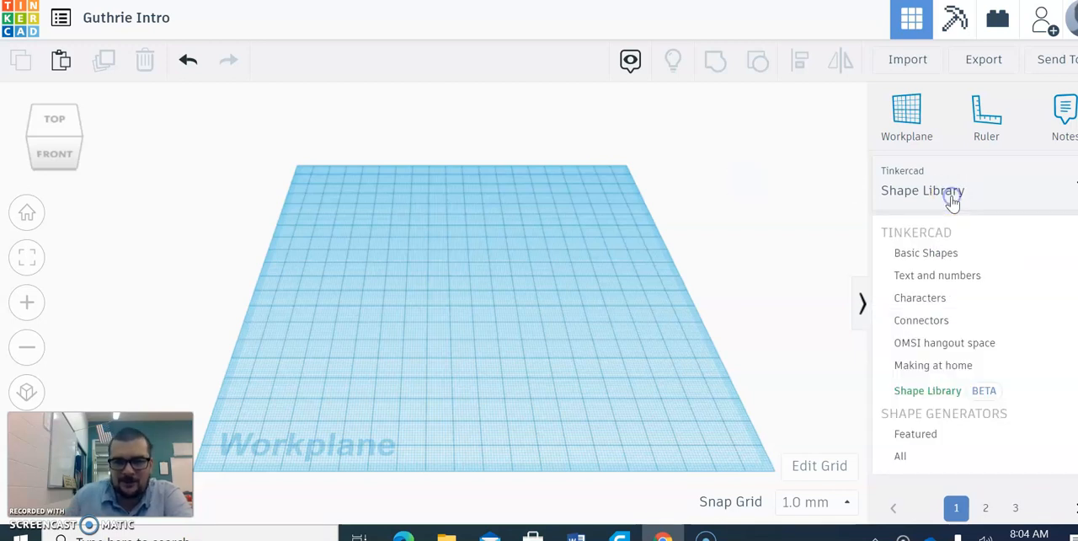
pyautogui.scroll(-3, 949, 375)
pyautogui.scroll(3, 938, 348)
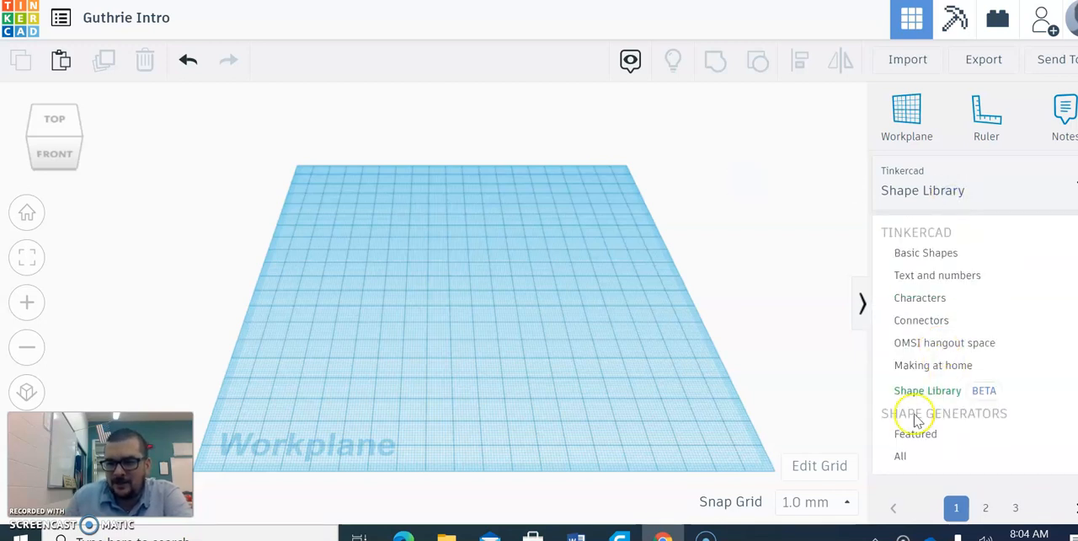
pyautogui.click(907, 454)
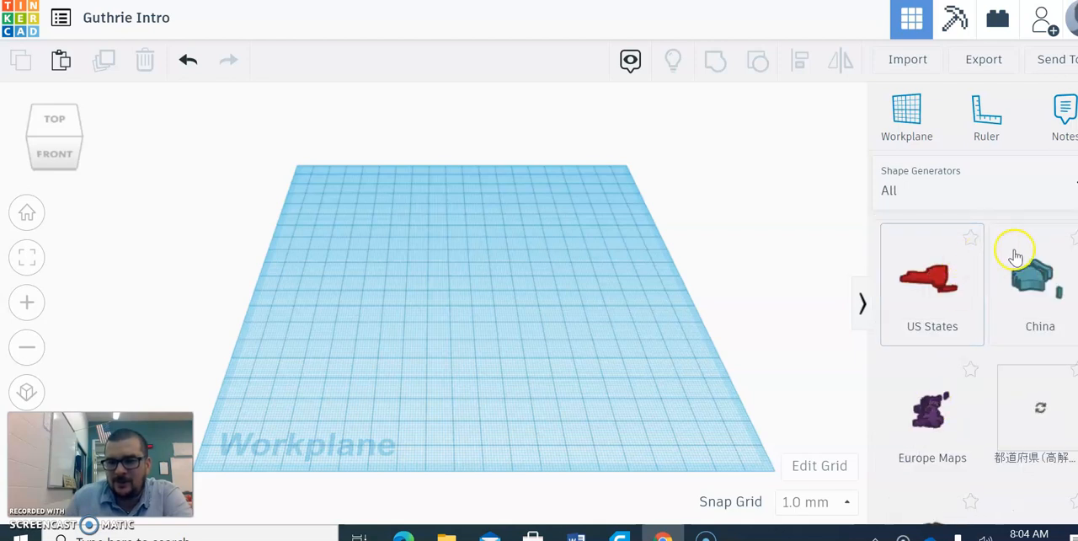
# - Switch to the Basic Shapes collection and place a red solid box in the back left area of the workplane
pyautogui.click(988, 183)
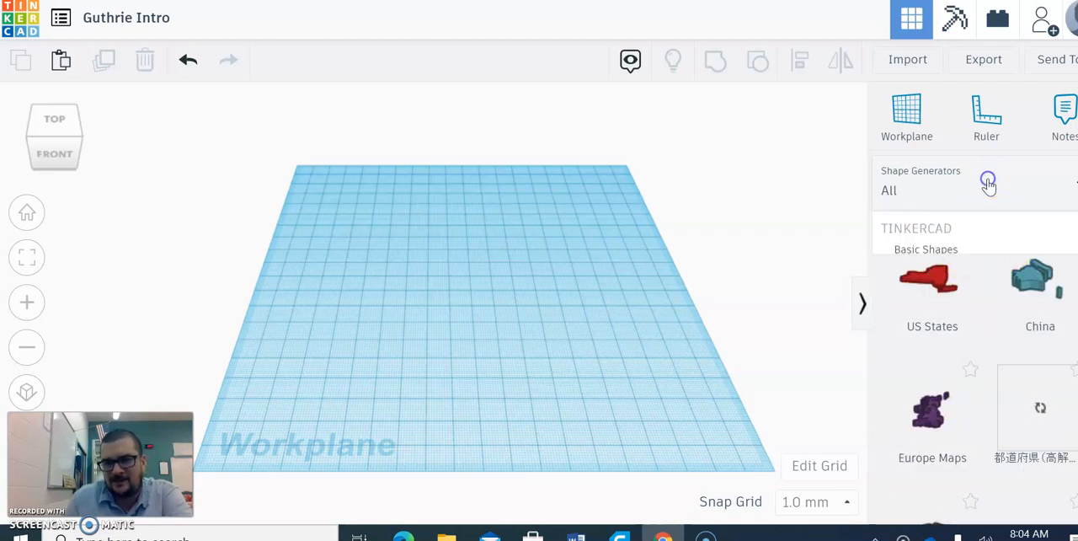
pyautogui.click(925, 253)
pyautogui.moveTo(930, 406); pyautogui.dragTo(403, 242)
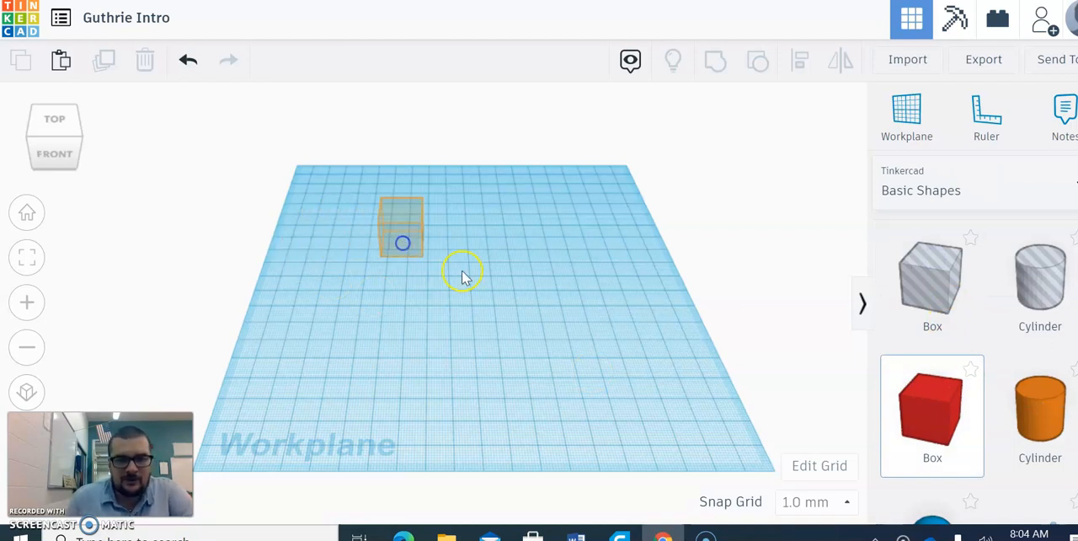
pyautogui.scroll(2, 470, 279)
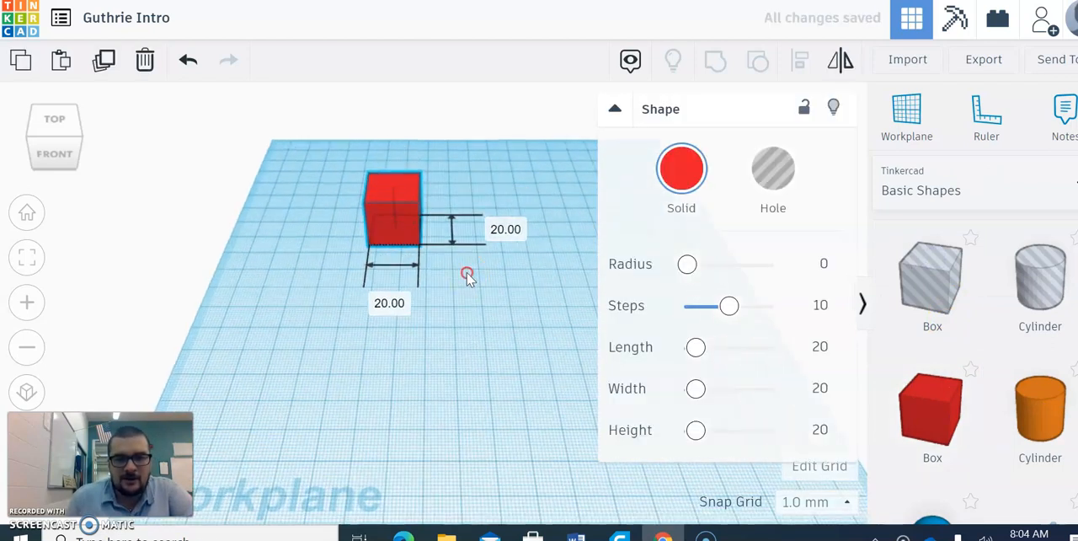
pyautogui.scroll(-1, 480, 304)
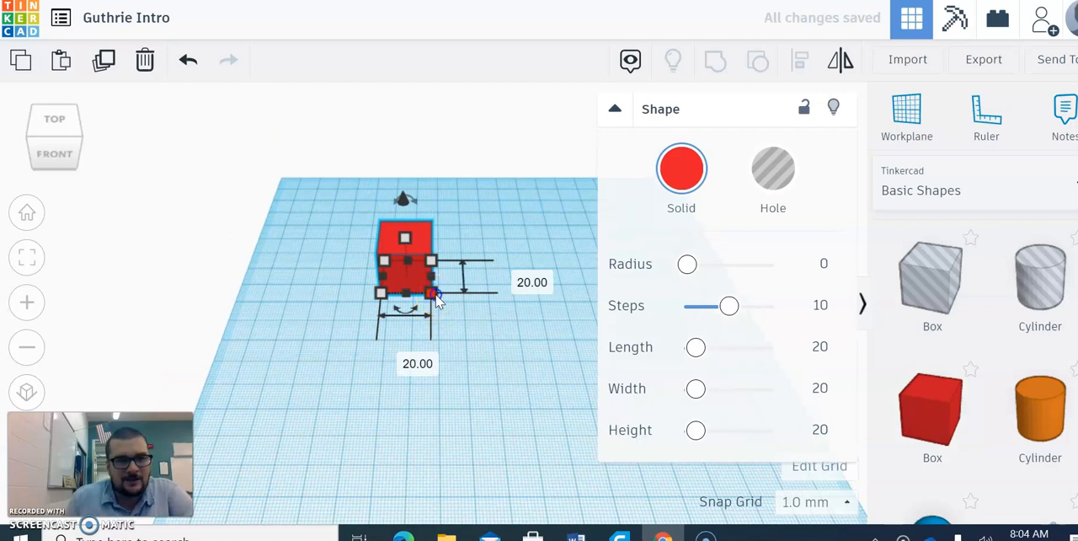
# - Stretch the red box from its front right base corner until it is about 85 mm wide
pyautogui.click(436, 299)
pyautogui.click(378, 291)
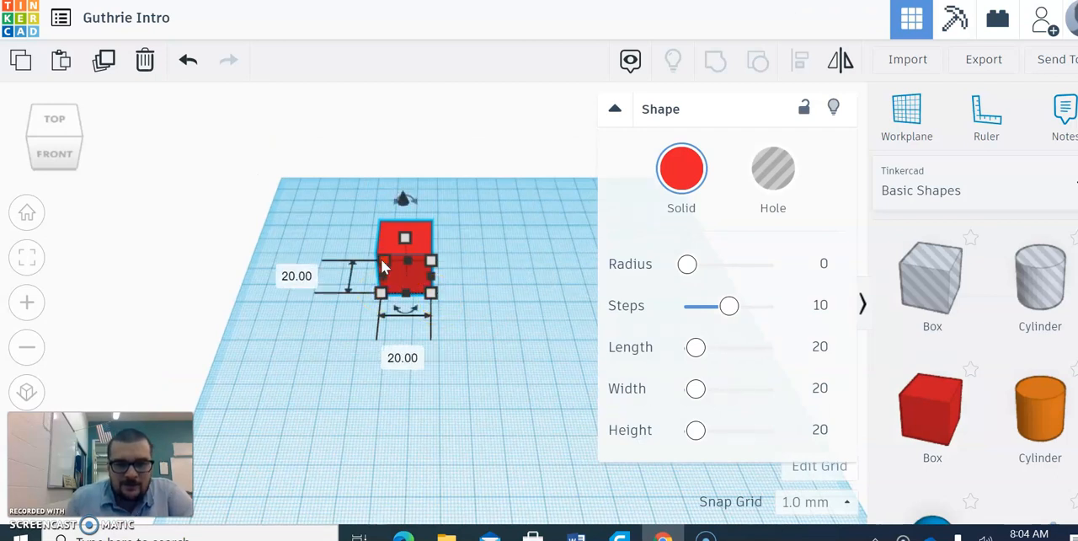
pyautogui.click(370, 221)
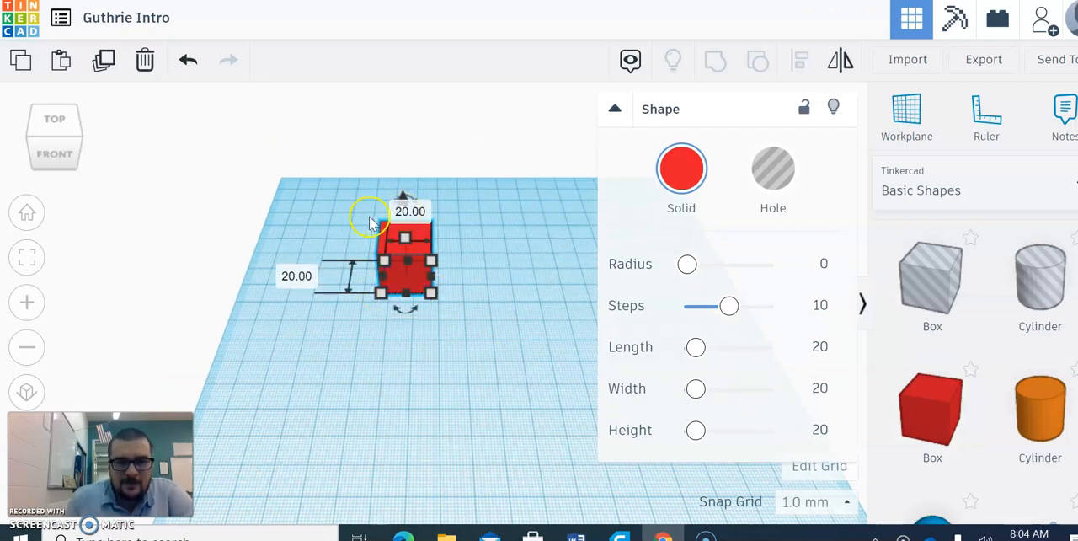
pyautogui.click(447, 316)
pyautogui.click(438, 295)
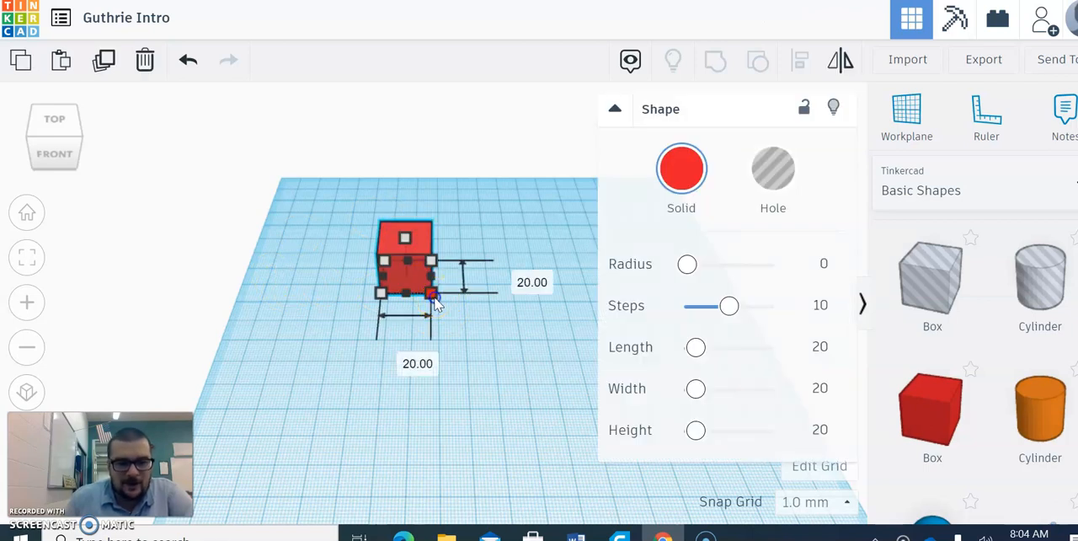
pyautogui.moveTo(432, 294); pyautogui.dragTo(525, 352)
pyautogui.moveTo(480, 358); pyautogui.dragTo(427, 340, button='middle')
pyautogui.moveTo(472, 339); pyautogui.dragTo(557, 328)
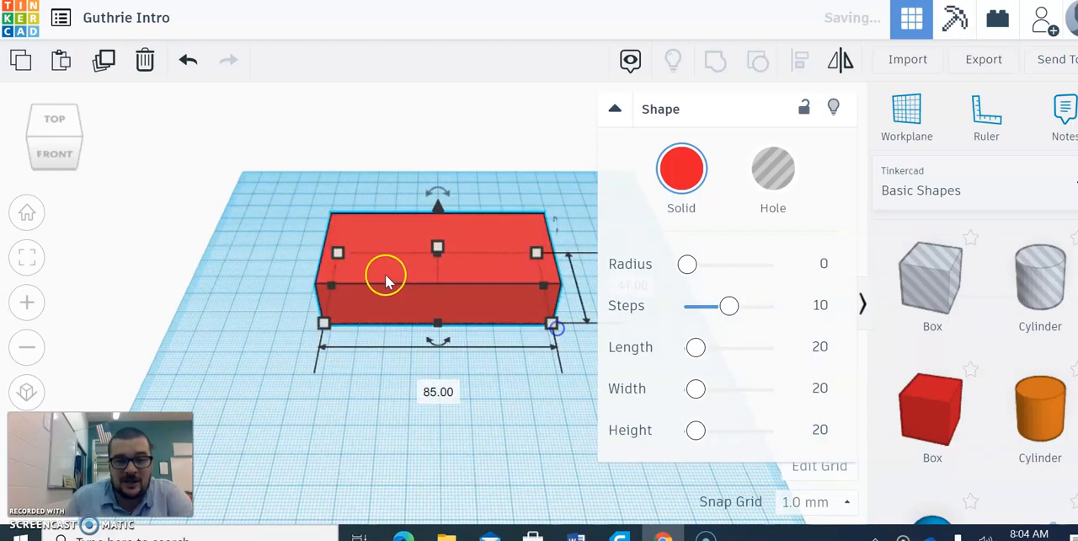
# - Resize the box's base to about 63 mm wide by 70 mm deep and lower its height to about 6 mm
pyautogui.moveTo(437, 325); pyautogui.dragTo(437, 375)
pyautogui.moveTo(482, 320); pyautogui.dragTo(407, 303)
pyautogui.moveTo(363, 364)
pyautogui.mouseDown()
pyautogui.moveTo(368, 295)
pyautogui.moveTo(363, 412)
pyautogui.moveTo(367, 346)
pyautogui.mouseUp()
pyautogui.moveTo(480, 288); pyautogui.dragTo(445, 288)
pyautogui.moveTo(447, 354); pyautogui.dragTo(425, 367)
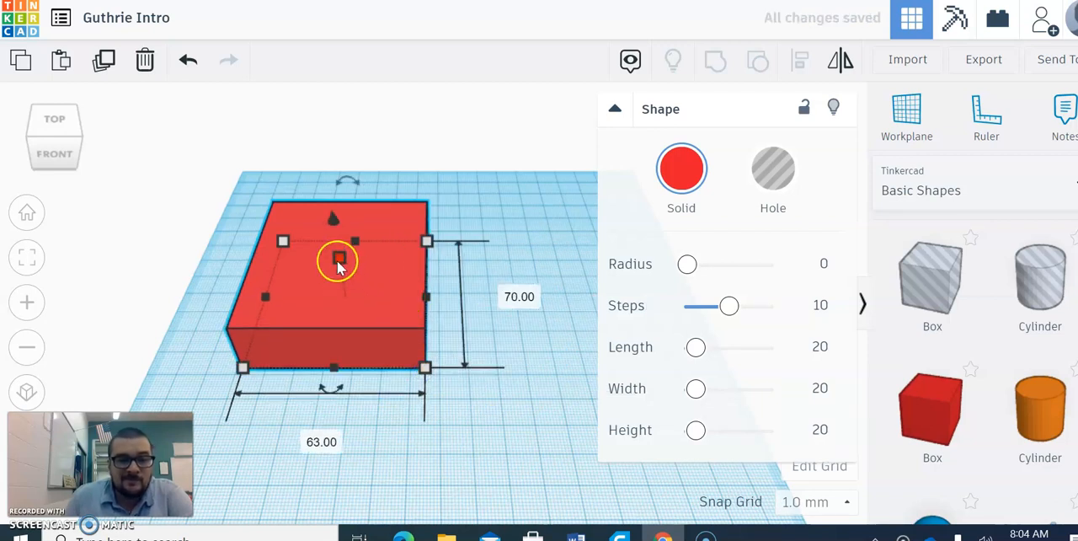
pyautogui.moveTo(337, 264); pyautogui.dragTo(336, 287)
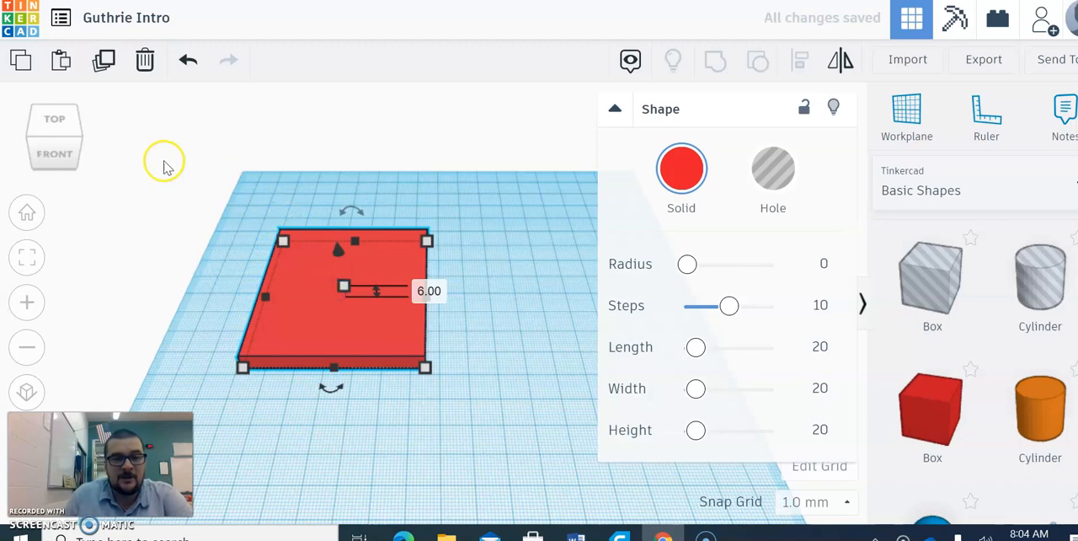
# - Try moving the flat box vertically above the workplane and bring it back down onto the grid
pyautogui.click(40, 158)
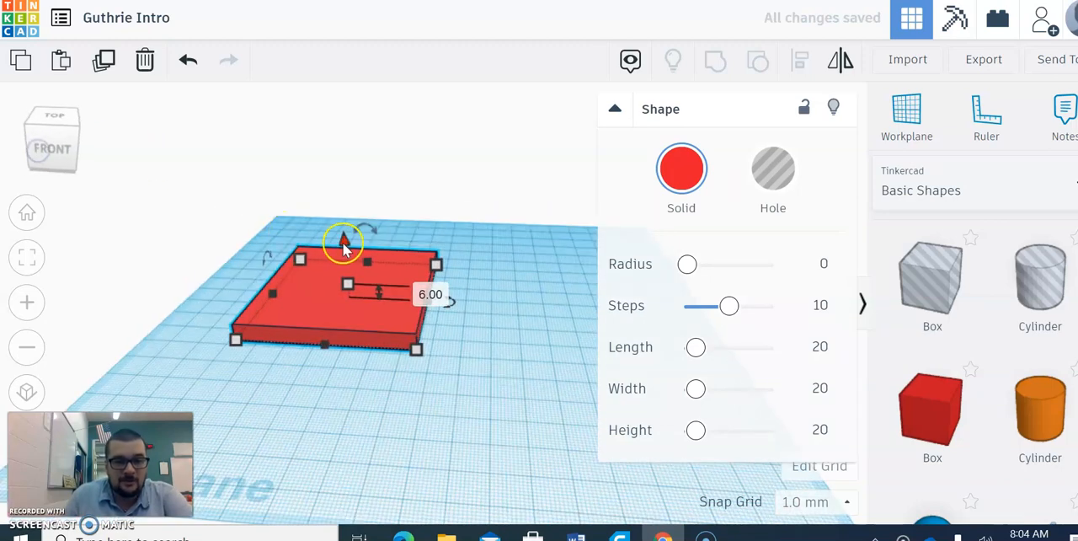
pyautogui.moveTo(345, 240); pyautogui.dragTo(312, 246)
pyautogui.click(464, 413)
pyautogui.moveTo(464, 413); pyautogui.dragTo(587, 396, button='right')
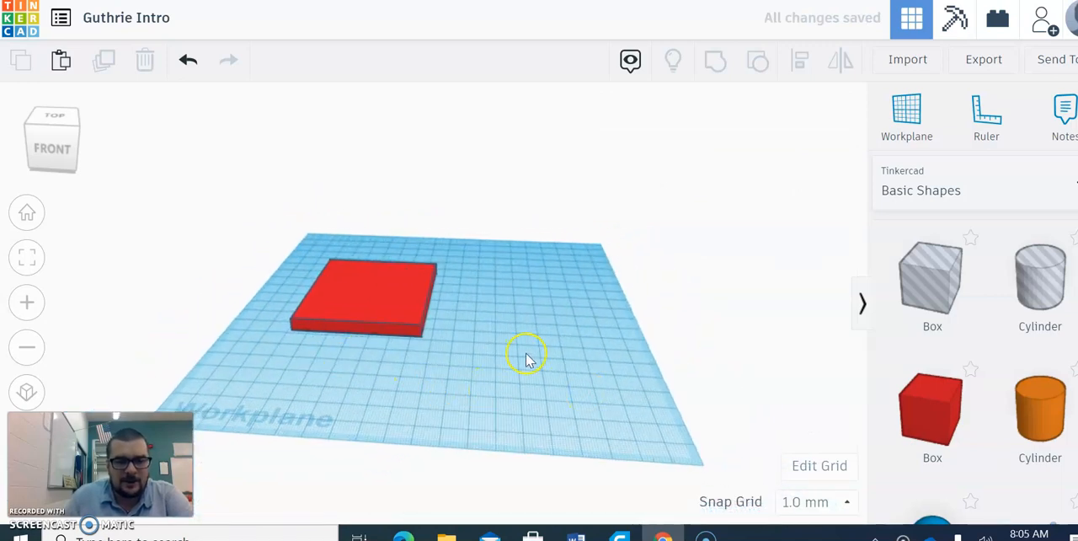
pyautogui.scroll(2, 527, 359)
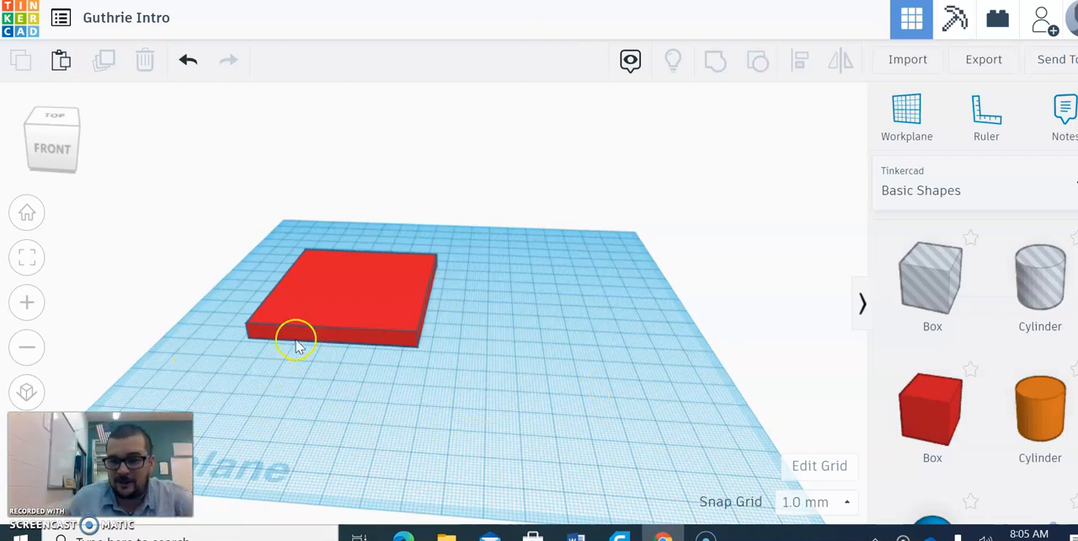
# - Rotate the flat box by 178° in the vertical plane so it flips over
pyautogui.click(315, 305)
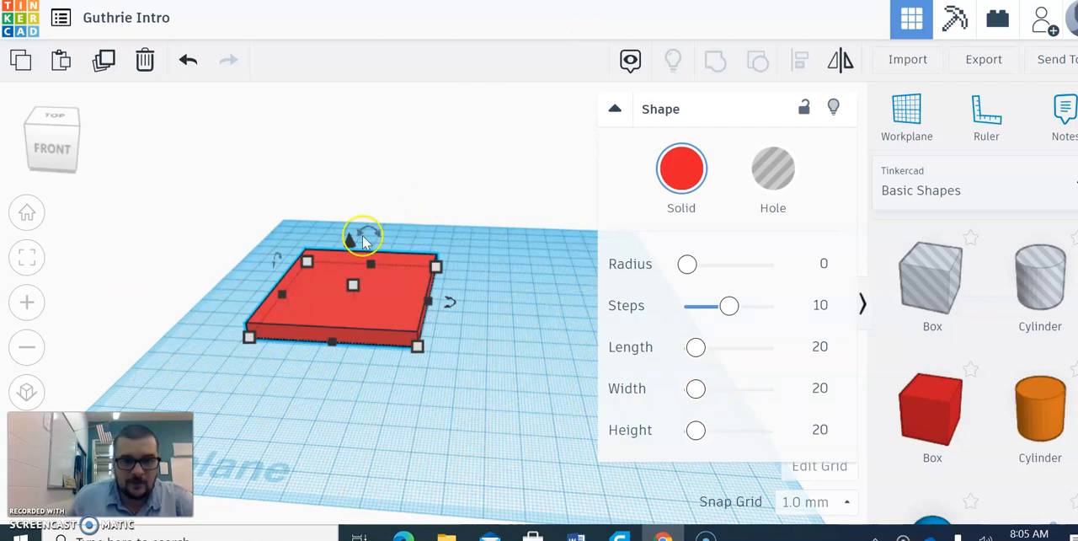
pyautogui.moveTo(371, 231)
pyautogui.moveTo(372, 234); pyautogui.dragTo(414, 373)
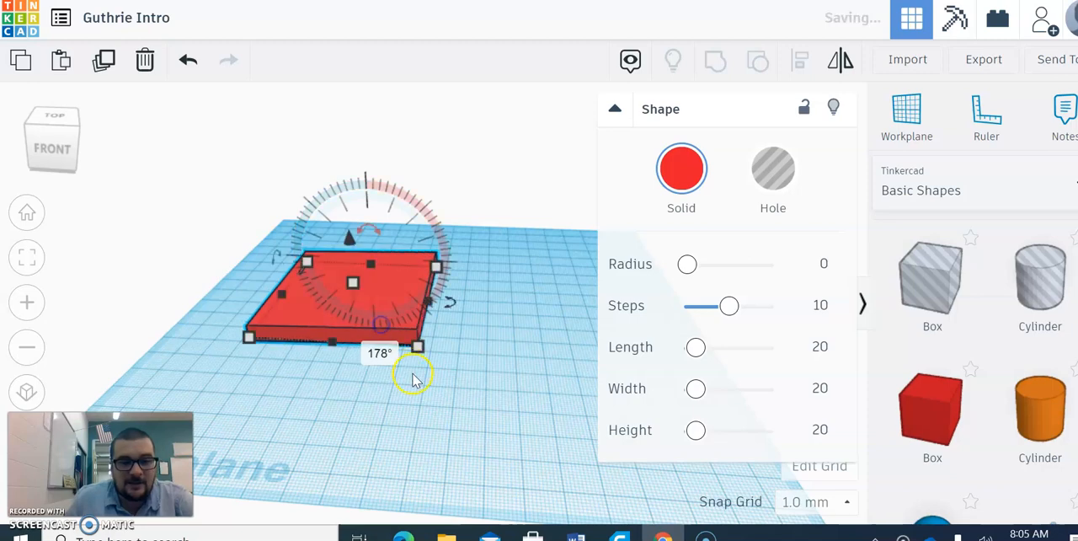
pyautogui.click(368, 409)
pyautogui.click(355, 314)
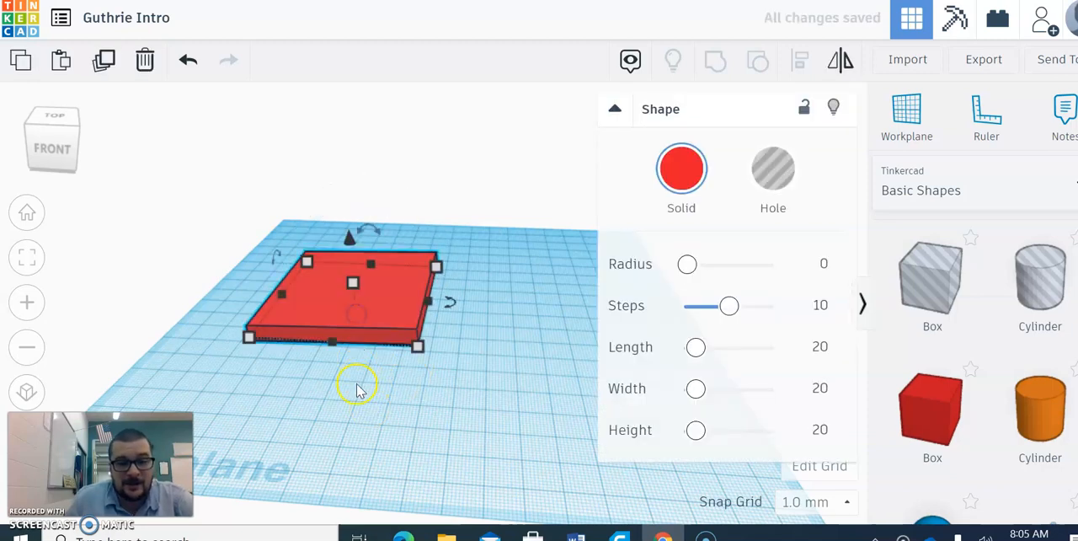
# - Delete the flattened box and place a new red solid box near the middle of the workplane
pyautogui.scroll(2, 359, 389)
pyautogui.click(48, 152)
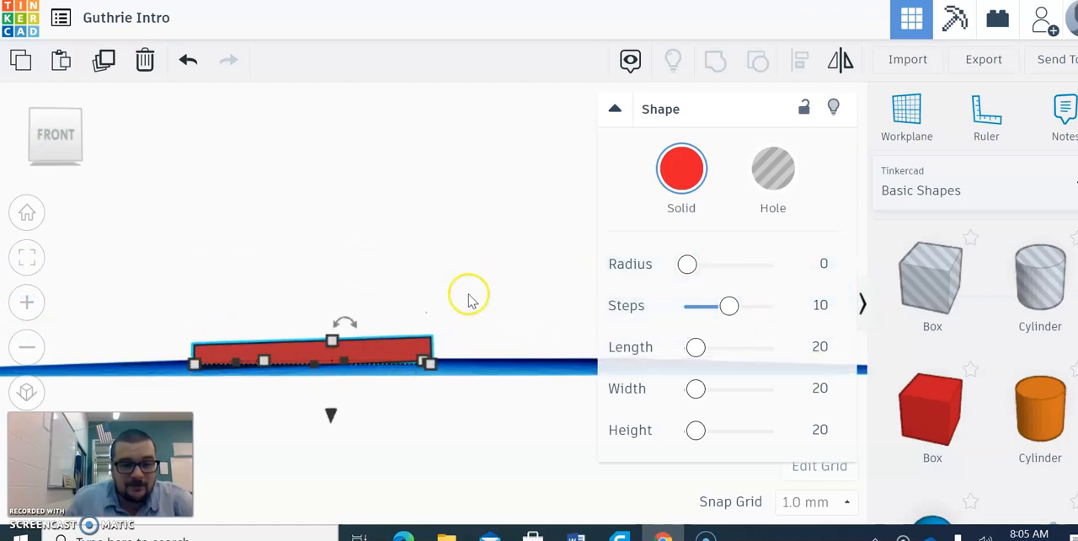
pyautogui.click(469, 287)
pyautogui.click(51, 141)
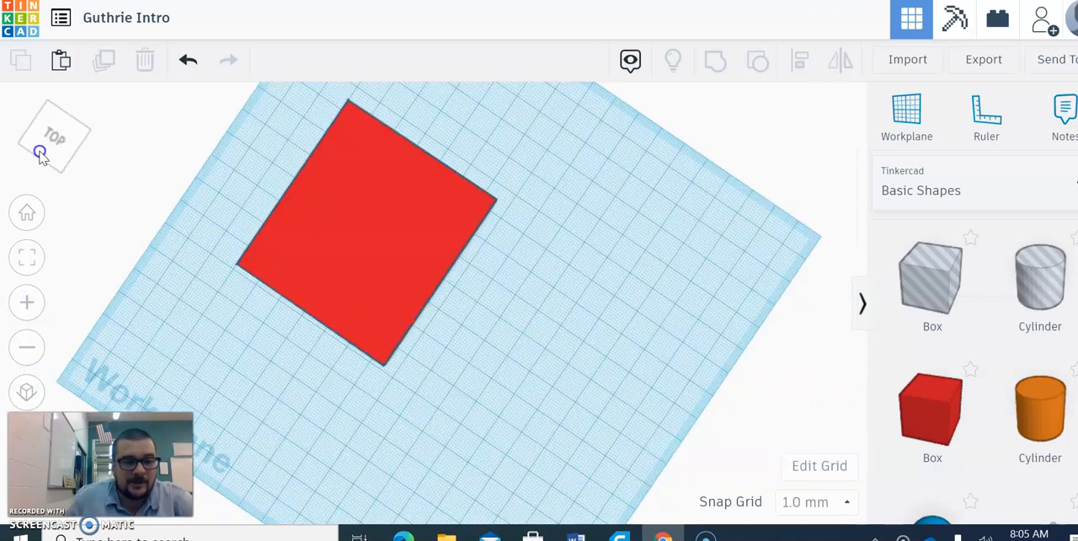
pyautogui.moveTo(180, 180); pyautogui.dragTo(508, 385)
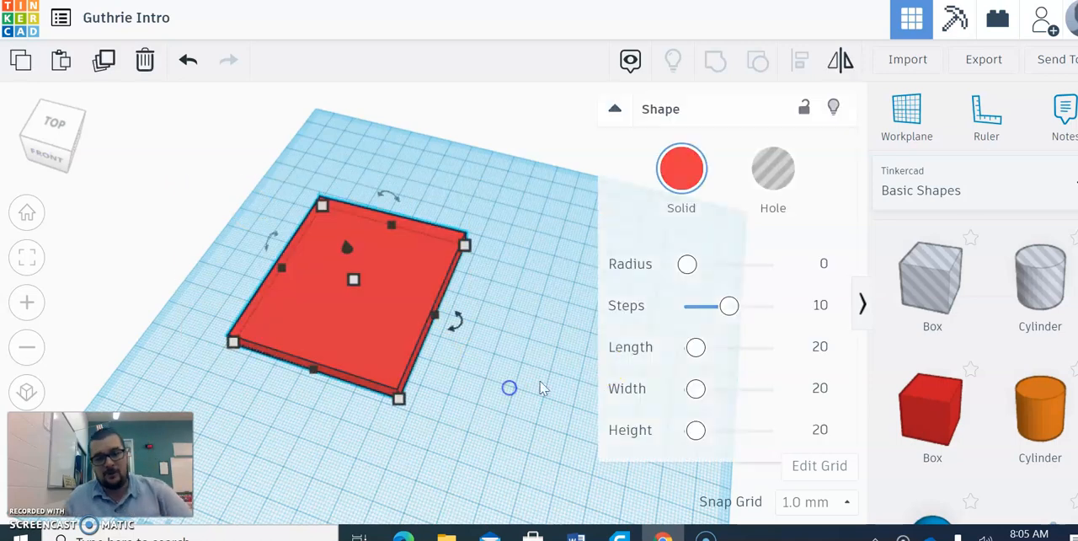
pyautogui.press('Delete')
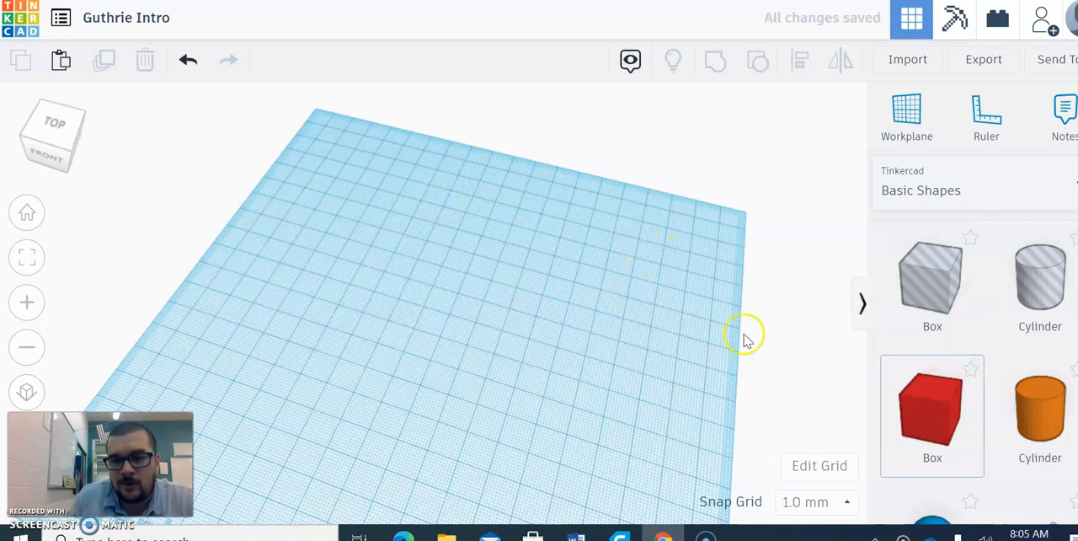
pyautogui.moveTo(940, 429); pyautogui.dragTo(438, 309)
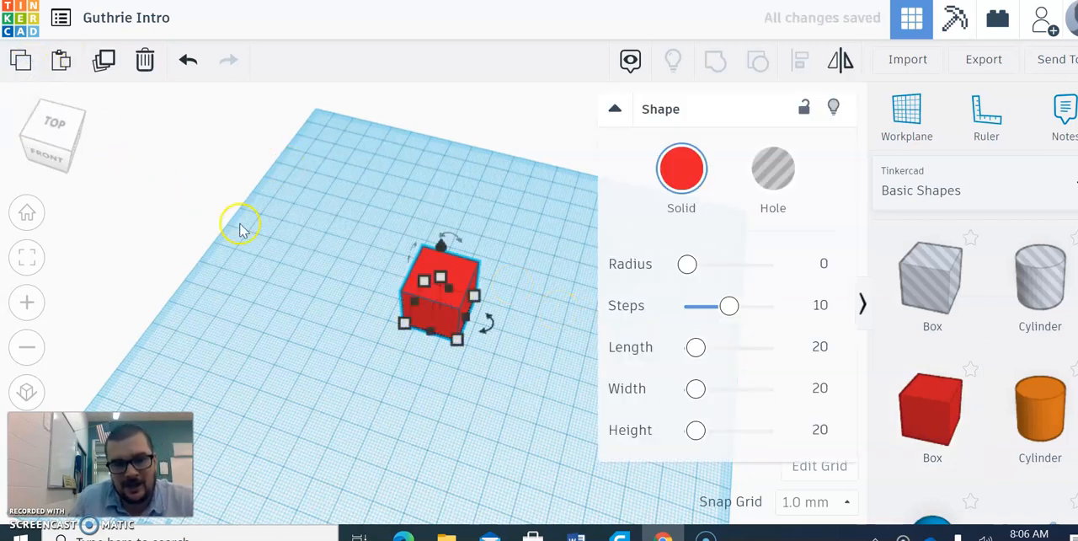
# - Paste a copied shape beside the red box and delete it
pyautogui.click(56, 62)
pyautogui.moveTo(471, 316); pyautogui.dragTo(542, 341)
pyautogui.press('Delete')
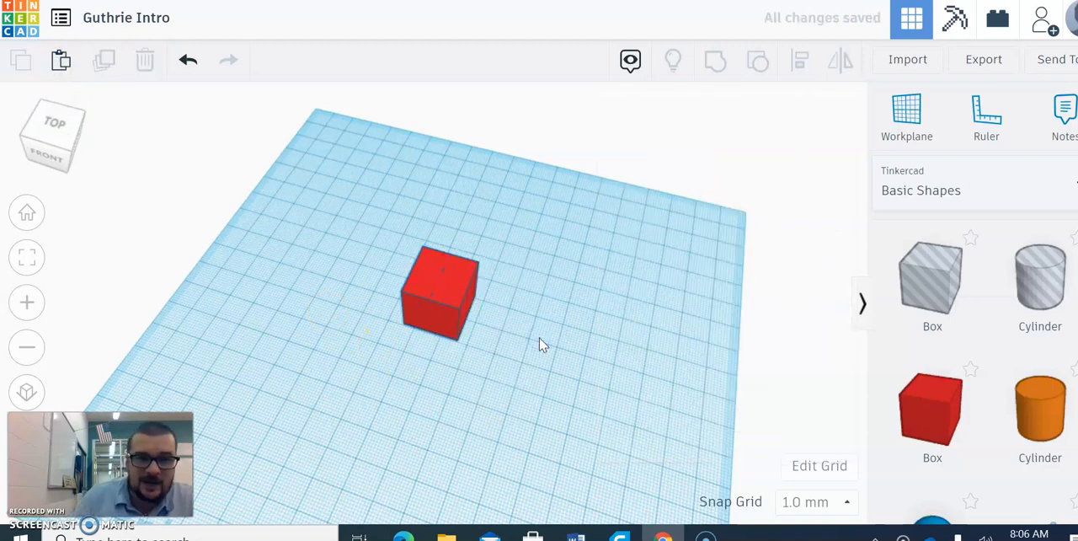
# - Duplicate the red box in place three times
pyautogui.click(458, 301)
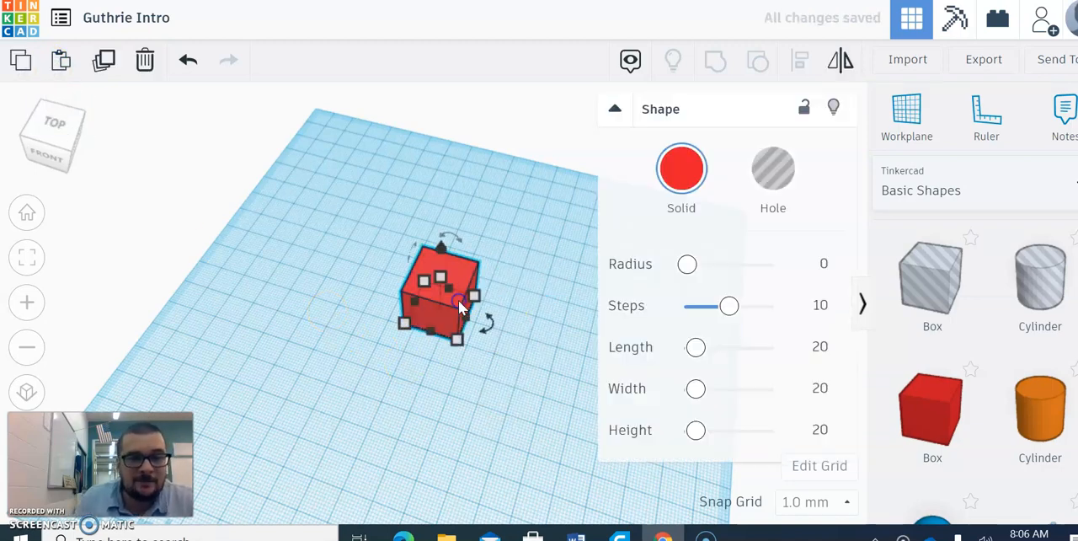
pyautogui.click(107, 60)
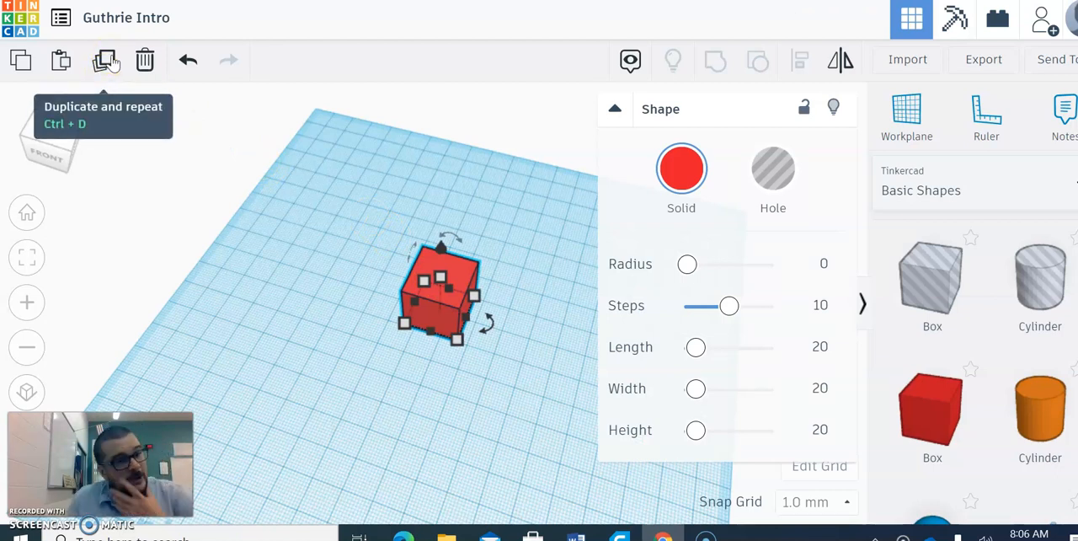
pyautogui.click(527, 451)
pyautogui.click(440, 304)
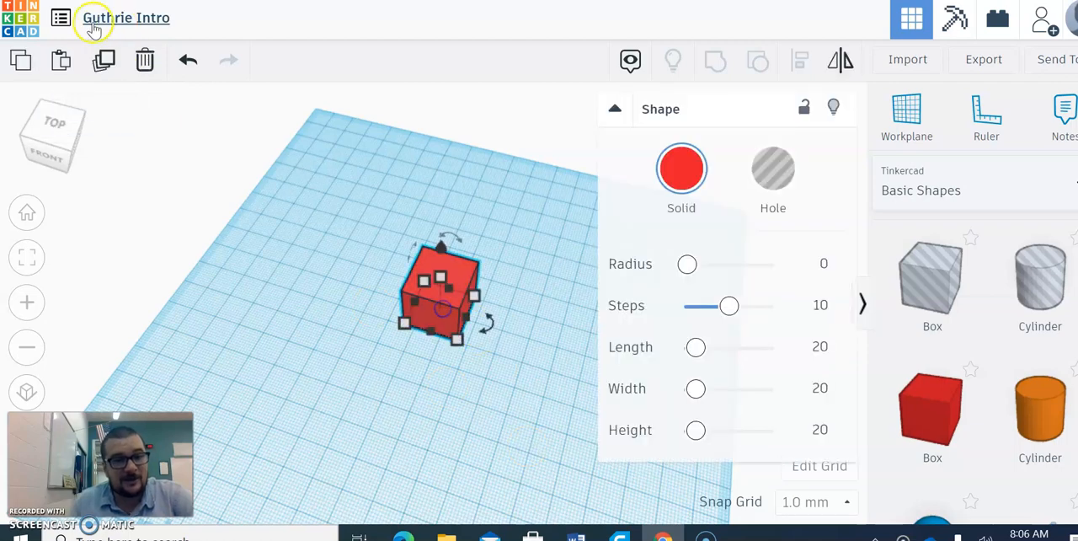
pyautogui.click(100, 67)
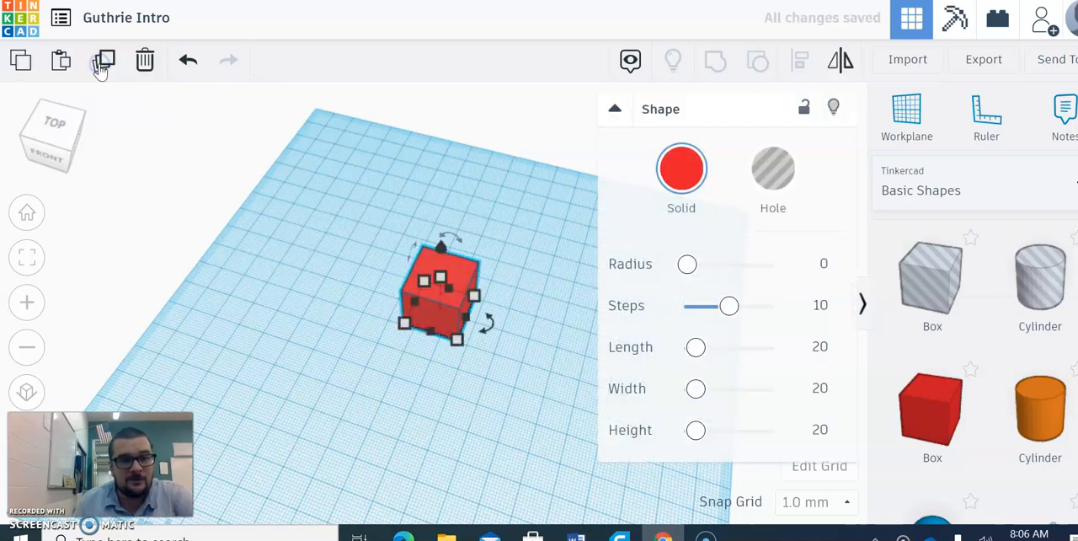
pyautogui.click(100, 65)
pyautogui.click(270, 250)
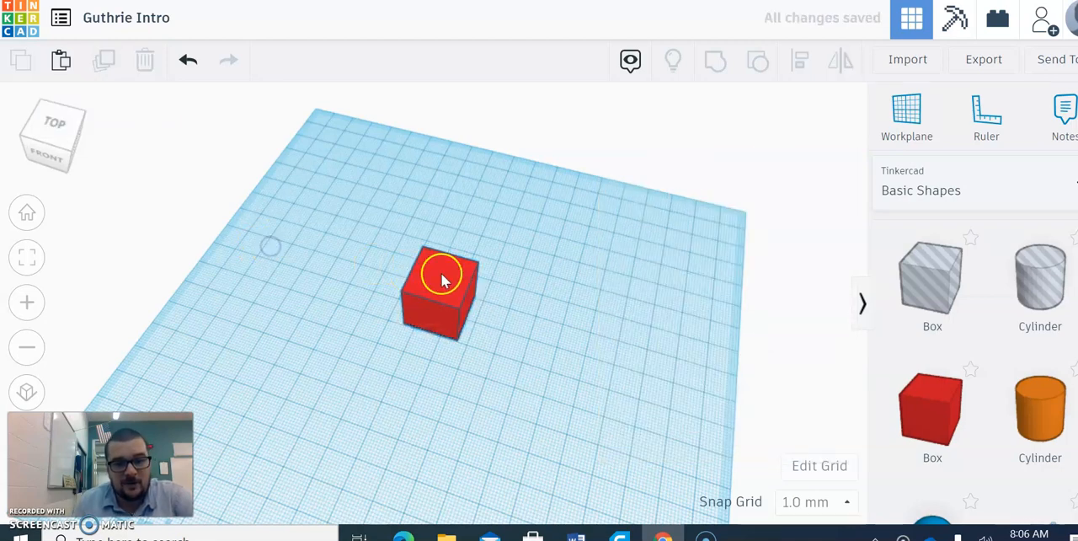
# - Pull the stacked duplicate boxes apart and spread all four into a loose two-by-two arrangement on the workplane
pyautogui.moveTo(438, 269); pyautogui.dragTo(405, 199)
pyautogui.moveTo(438, 298); pyautogui.dragTo(332, 347)
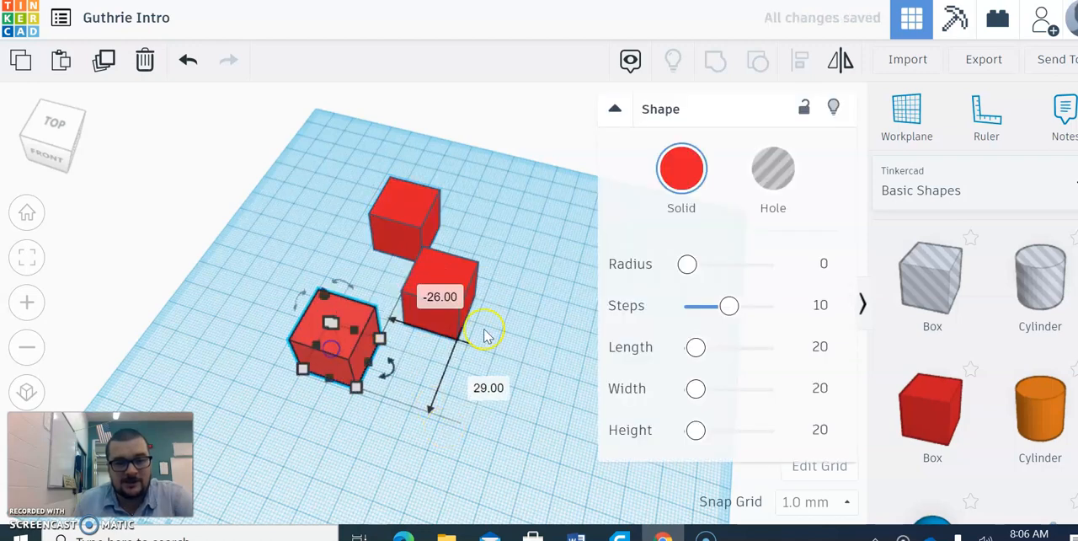
pyautogui.moveTo(464, 276); pyautogui.dragTo(527, 193)
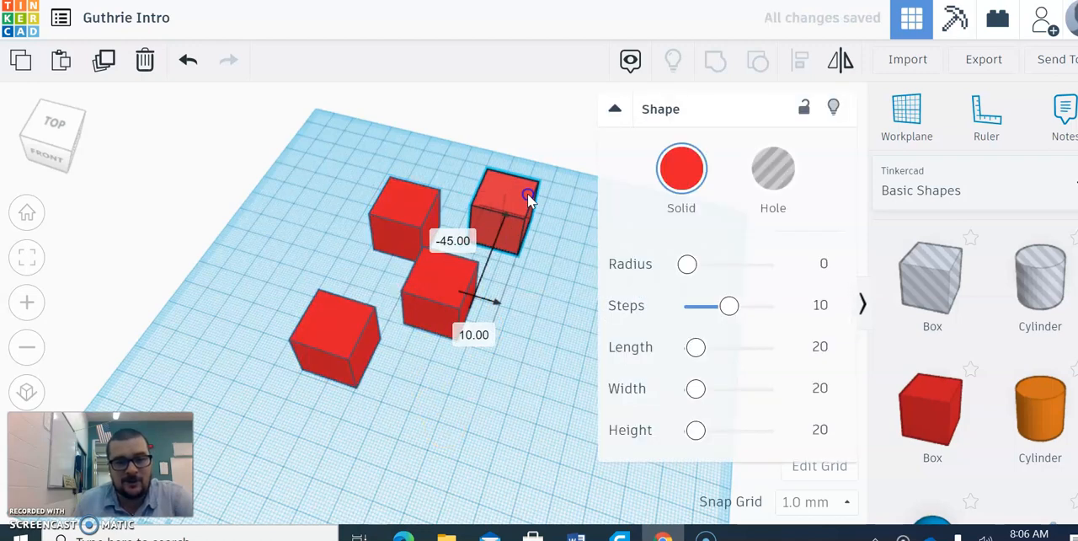
pyautogui.click(433, 419)
pyautogui.moveTo(430, 285); pyautogui.dragTo(460, 303)
# - Select all four red boxes on the workplane and delete them
pyautogui.click(433, 418)
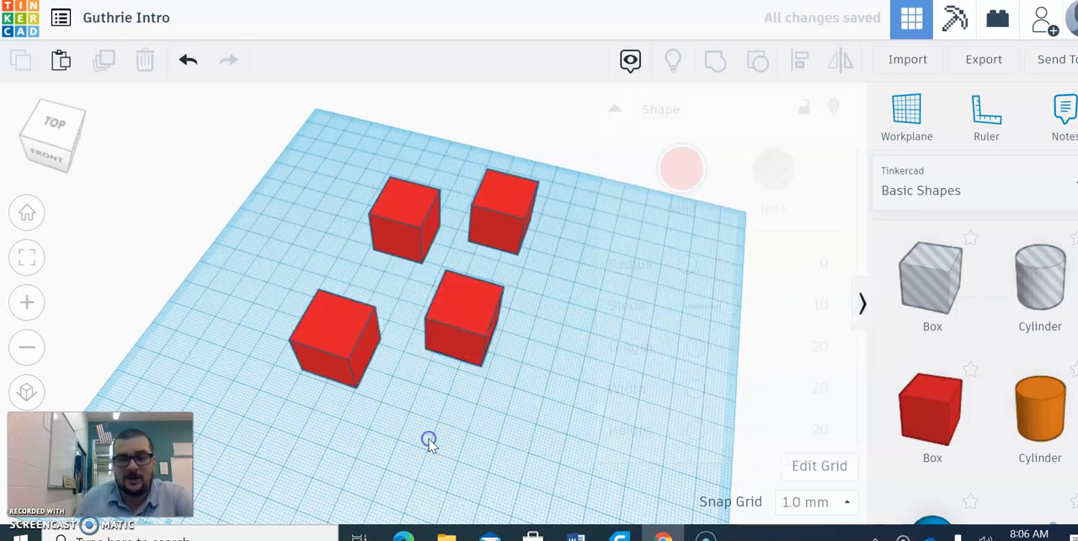
pyautogui.moveTo(303, 437); pyautogui.dragTo(561, 179)
pyautogui.press('Delete')
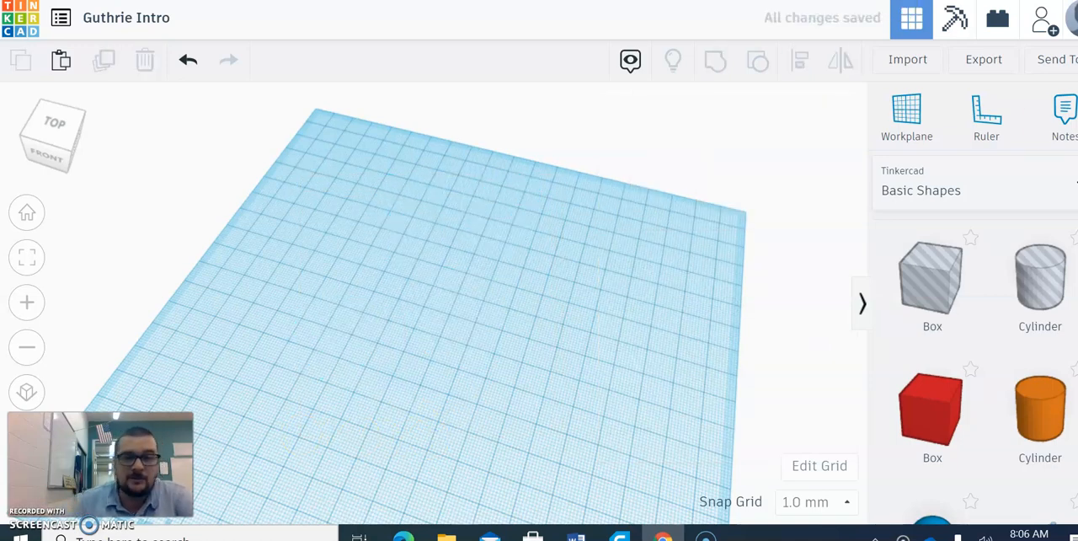
# - Place a red box on the workplane and delete it
pyautogui.click(931, 409)
pyautogui.click(372, 289)
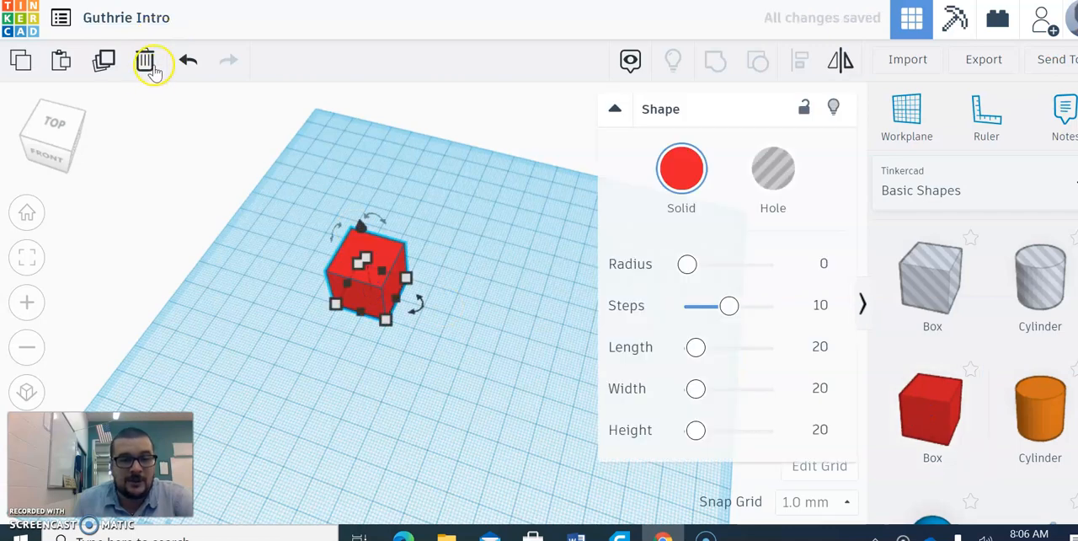
pyautogui.click(146, 60)
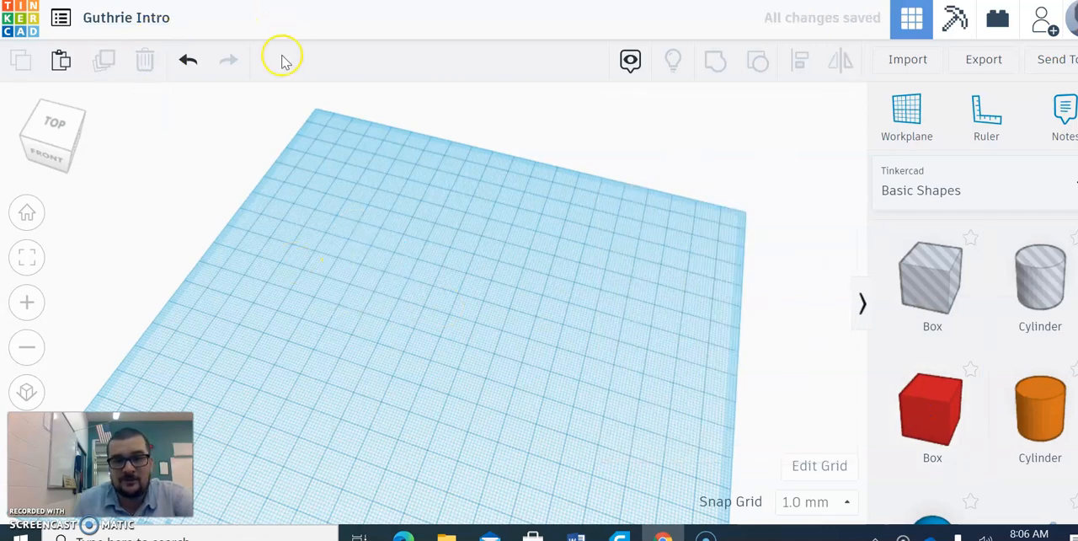
# - Undo the deletion of the red box and redo it
pyautogui.click(189, 64)
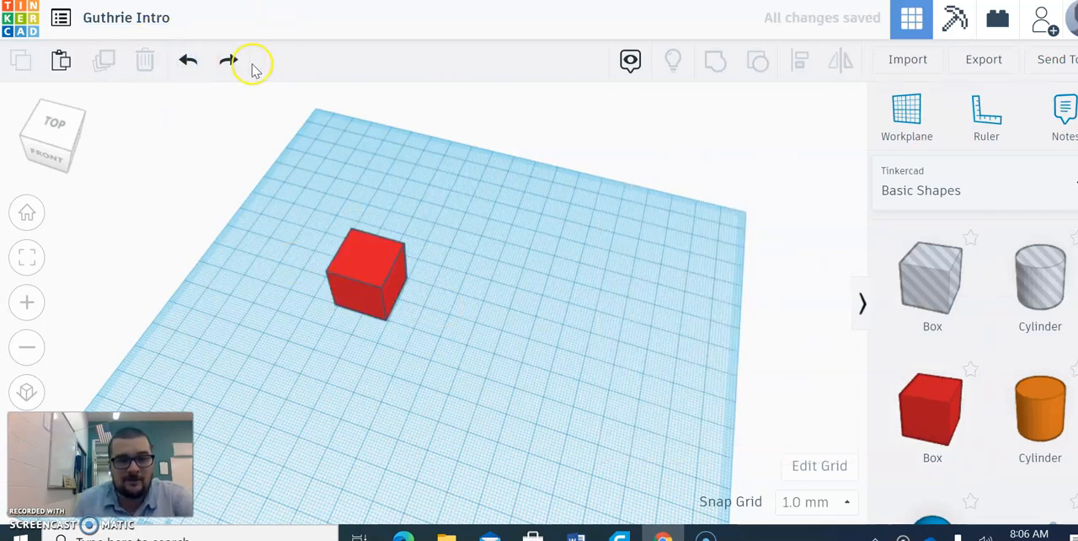
pyautogui.click(228, 61)
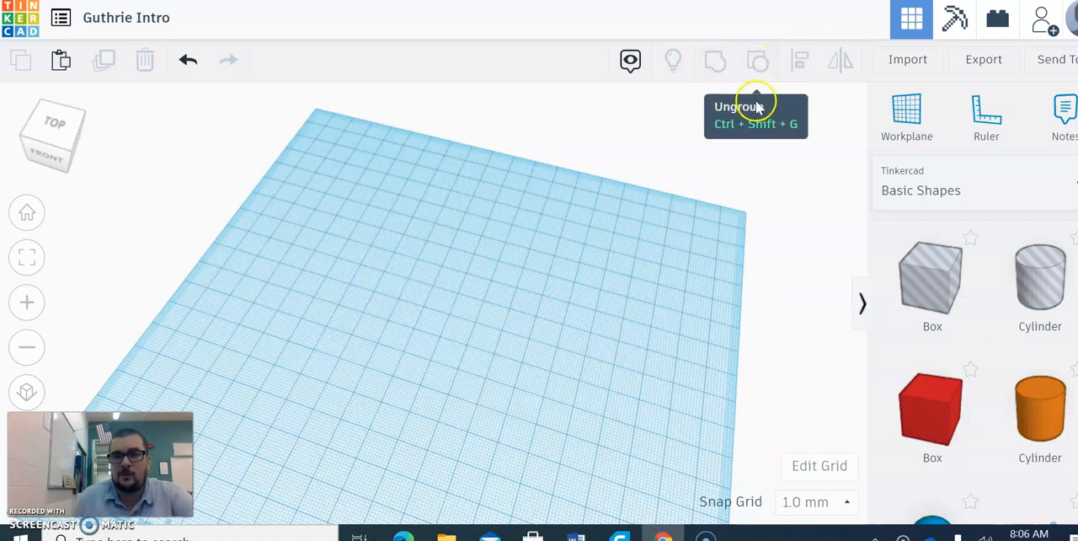
# - Place a red box, stretch it into a large flat slab and move it toward the middle of the workplane
pyautogui.moveTo(934, 424); pyautogui.dragTo(623, 448)
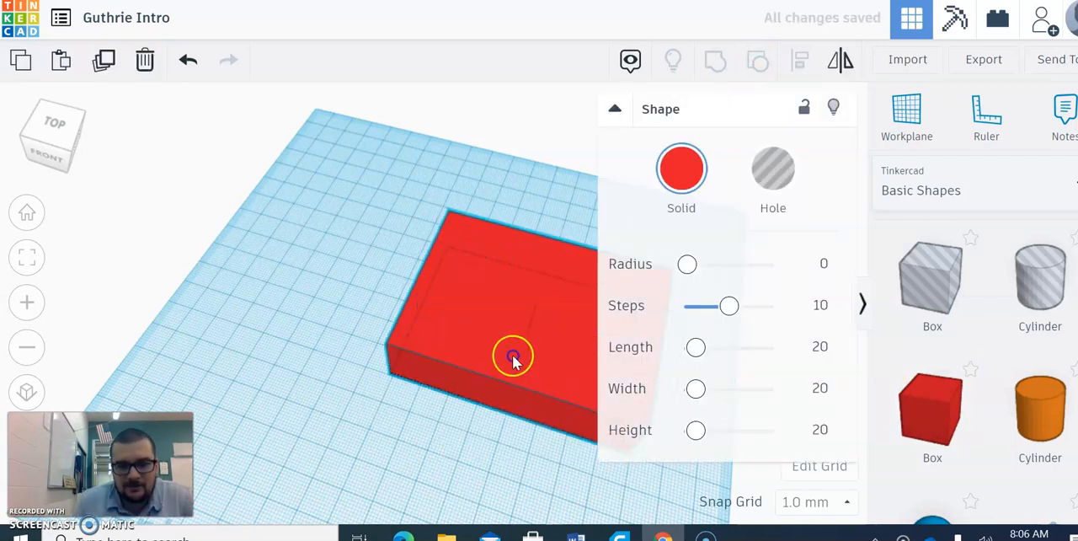
pyautogui.moveTo(513, 356); pyautogui.dragTo(405, 320)
pyautogui.click(826, 341)
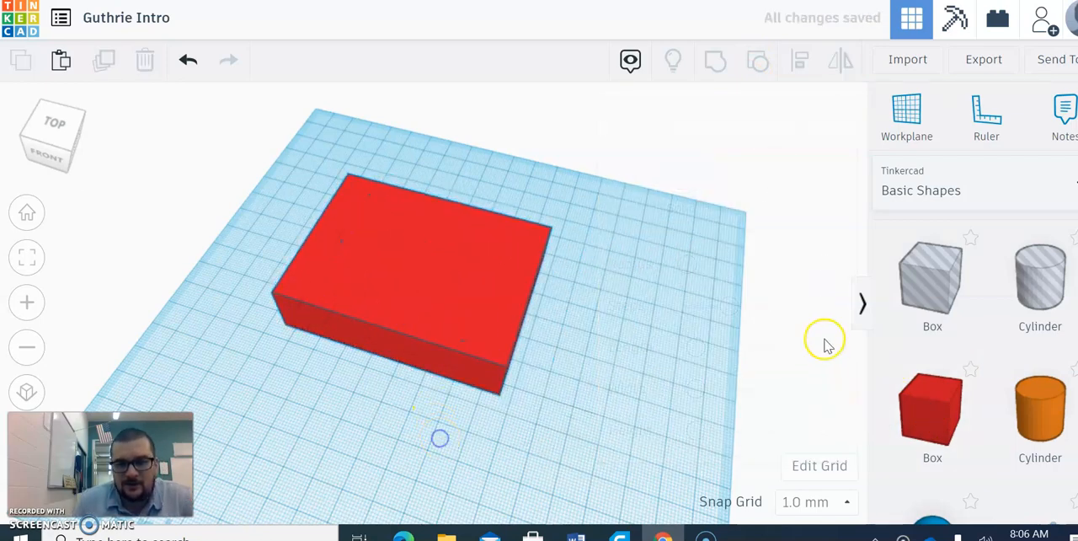
# - Duplicate the red slab and move the copy clear in front of the original
pyautogui.click(390, 292)
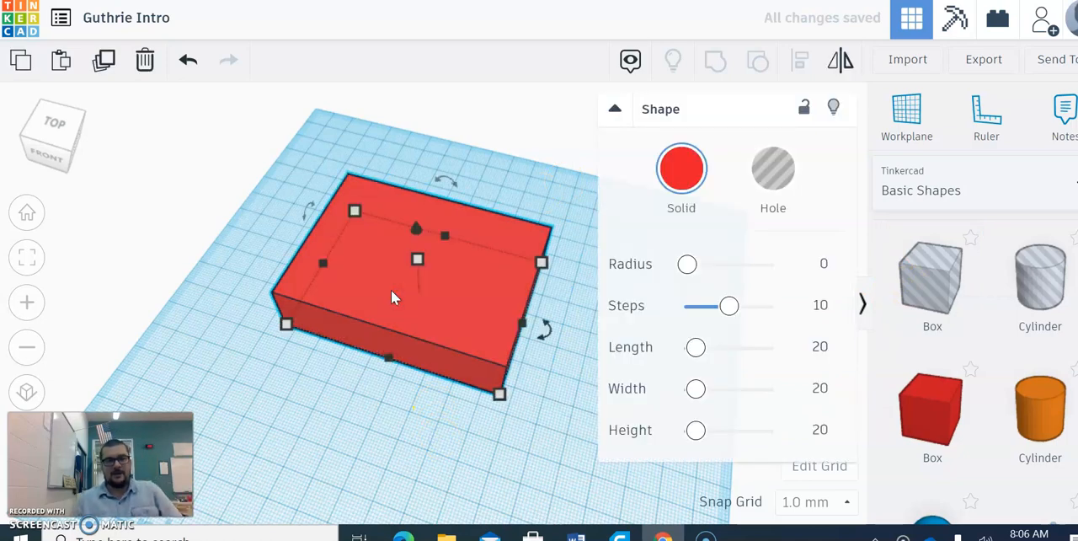
pyautogui.click(113, 69)
pyautogui.moveTo(385, 378); pyautogui.dragTo(399, 436)
pyautogui.moveTo(547, 451); pyautogui.dragTo(547, 341, button='middle')
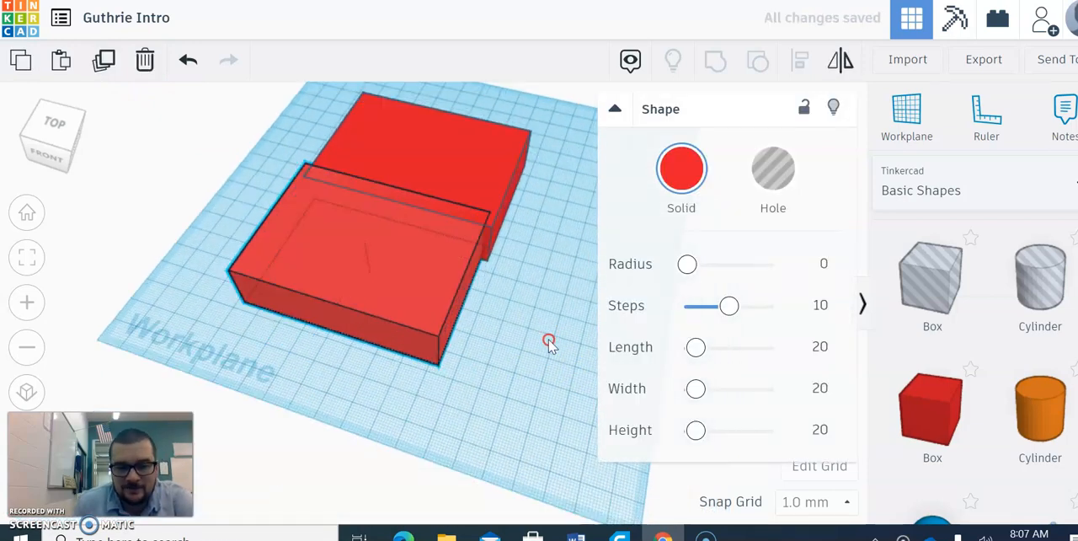
pyautogui.click(547, 341)
pyautogui.moveTo(310, 269); pyautogui.dragTo(294, 326)
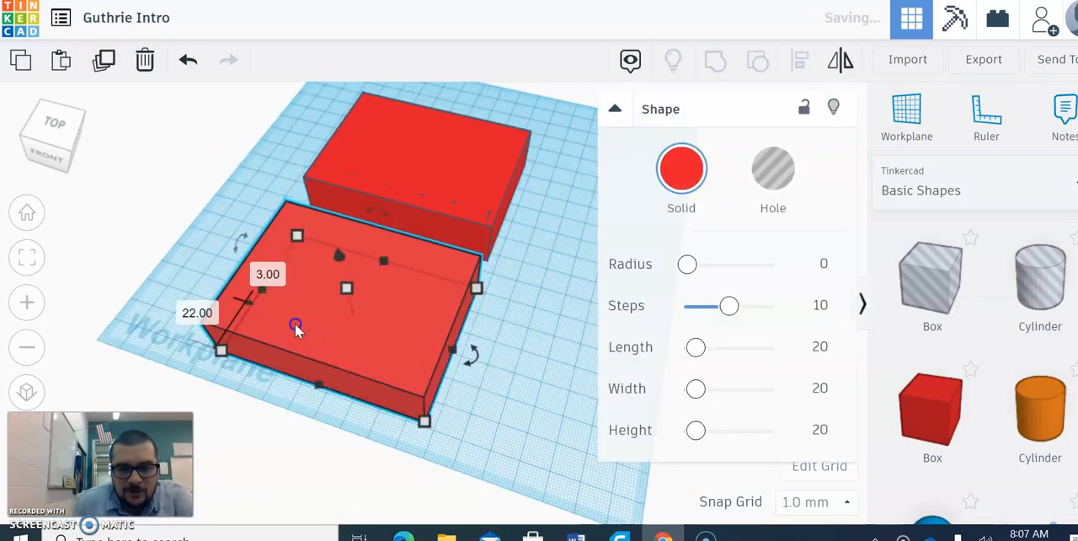
# - Turn the front copy into a hole and shrink its footprint to 62 by 49 mm
pyautogui.click(773, 170)
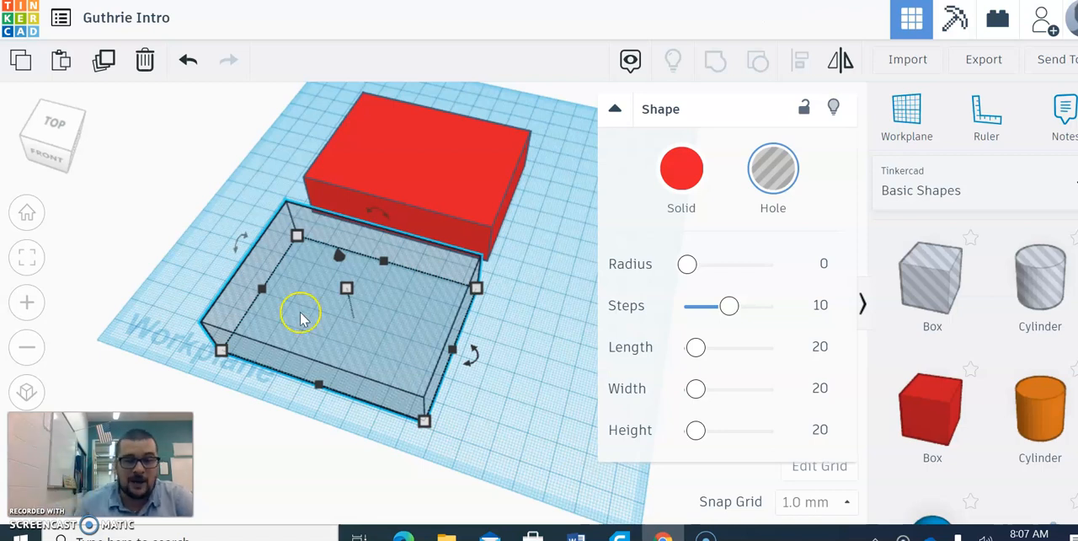
pyautogui.moveTo(431, 429)
pyautogui.moveTo(430, 430); pyautogui.dragTo(391, 388)
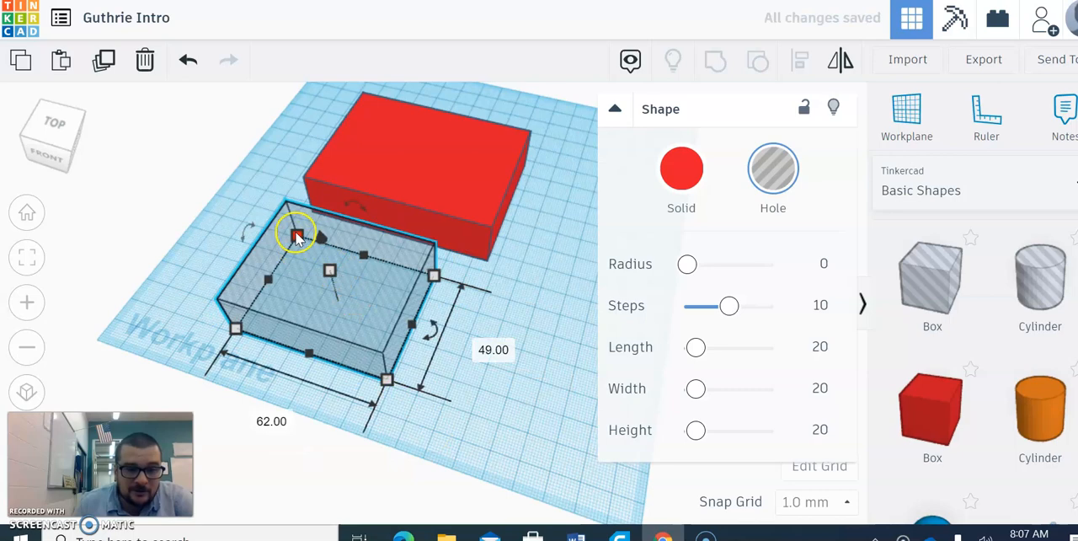
# - Raise the hole box 8 mm above the workplane and slide it into the red slab
pyautogui.moveTo(320, 236)
pyautogui.mouseDown()
pyautogui.moveTo(312, 224)
pyautogui.moveTo(327, 223)
pyautogui.mouseUp()
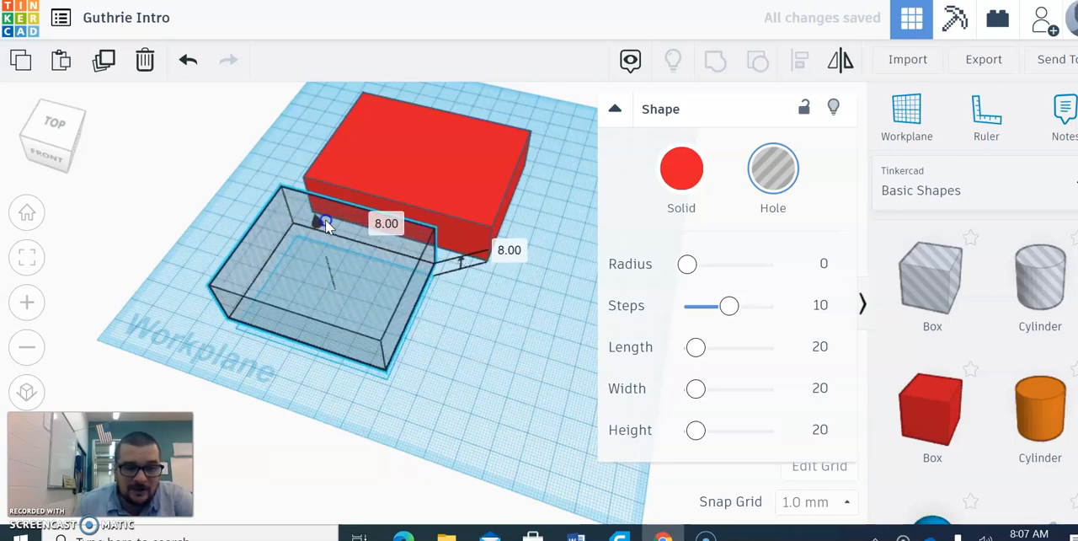
pyautogui.click(66, 150)
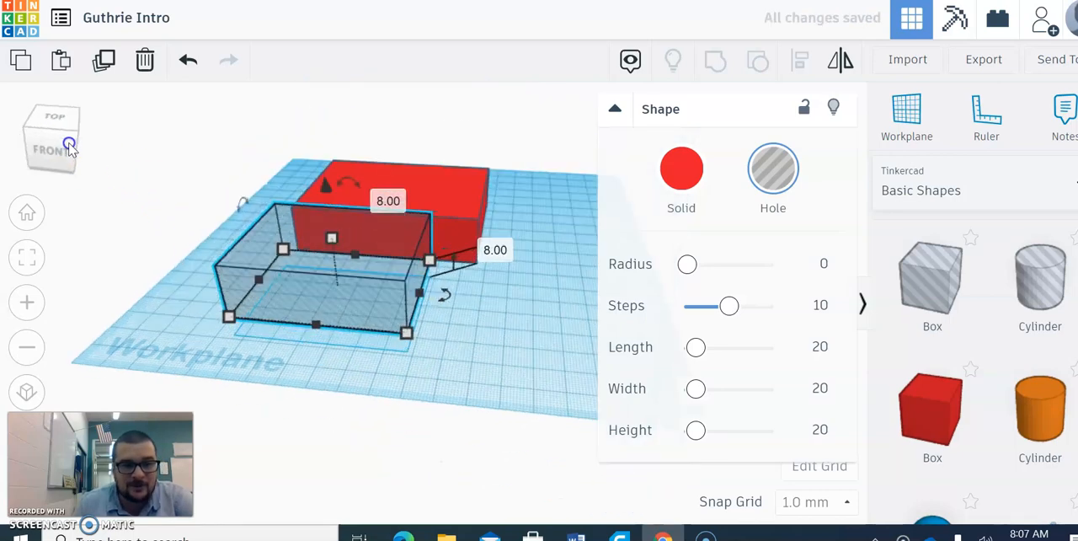
pyautogui.click(525, 309)
pyautogui.click(67, 146)
pyautogui.moveTo(425, 334); pyautogui.dragTo(437, 154)
pyautogui.click(367, 396)
pyautogui.moveTo(316, 346); pyautogui.dragTo(310, 394, button='middle')
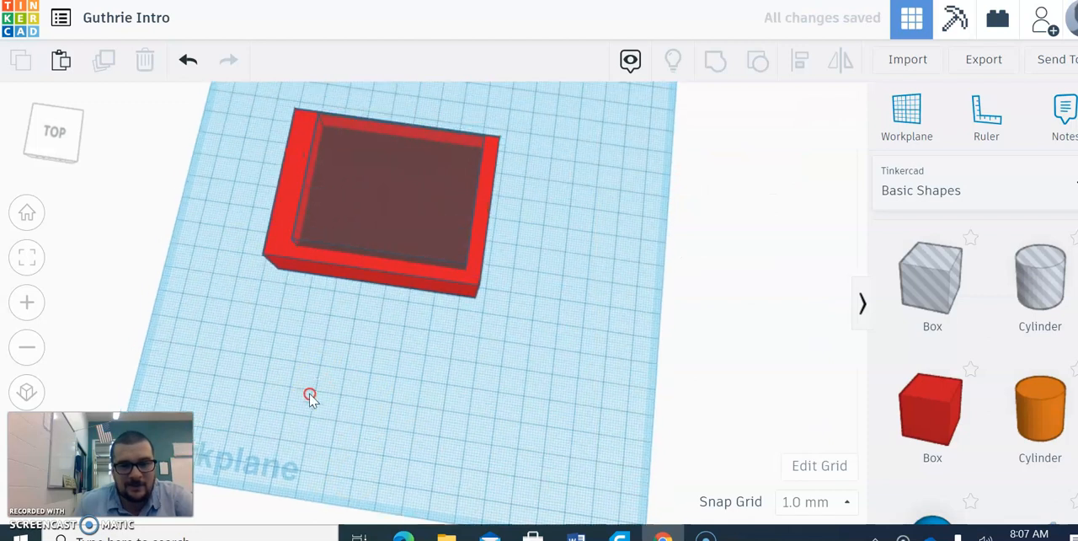
# - Pull the hole box out in front of the red slab, and align both shapes by their centers along the width and depth
pyautogui.moveTo(366, 214); pyautogui.dragTo(371, 334)
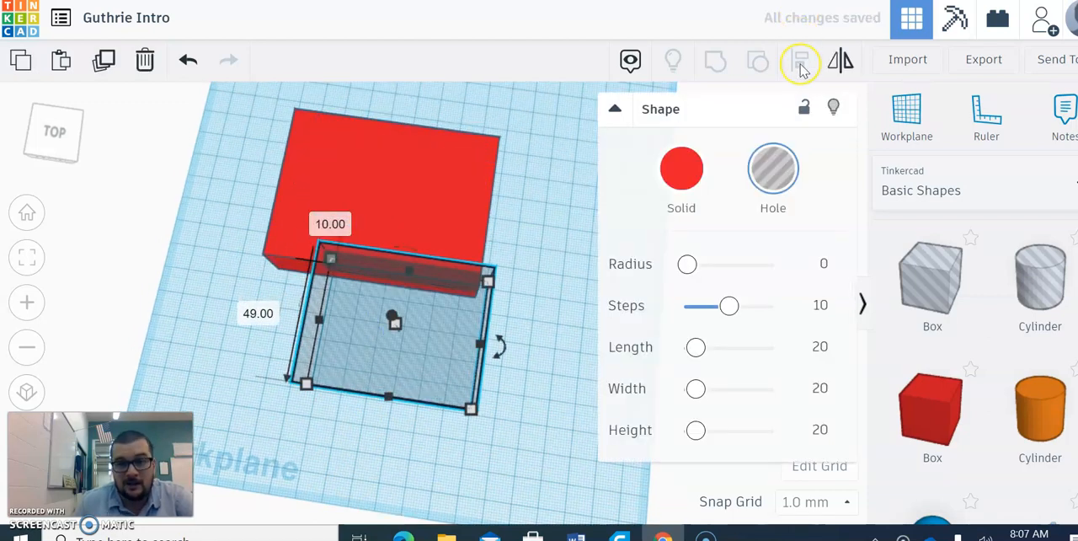
pyautogui.click(592, 266)
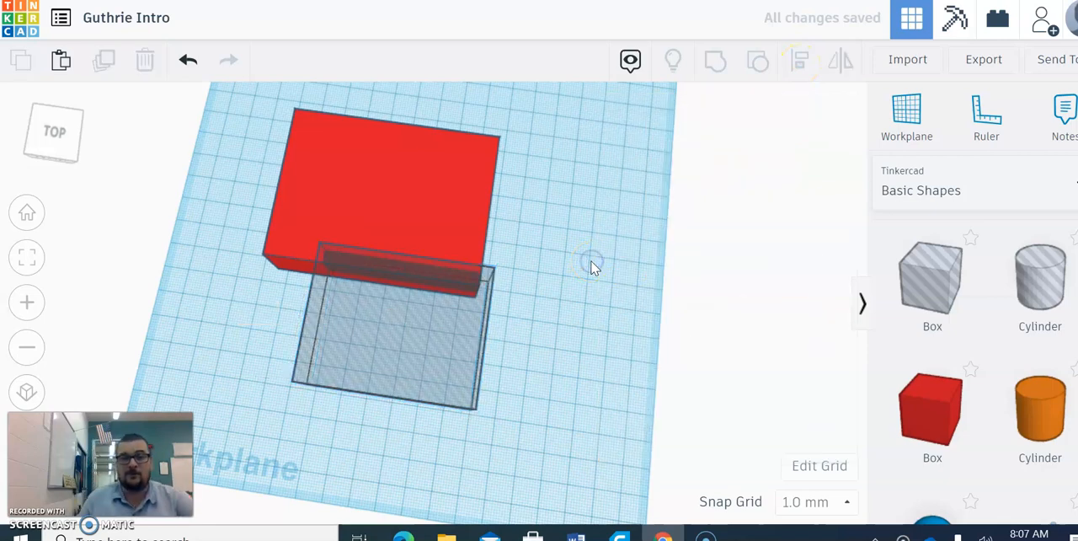
pyautogui.moveTo(41, 138); pyautogui.dragTo(55, 128)
pyautogui.moveTo(179, 185); pyautogui.dragTo(628, 390)
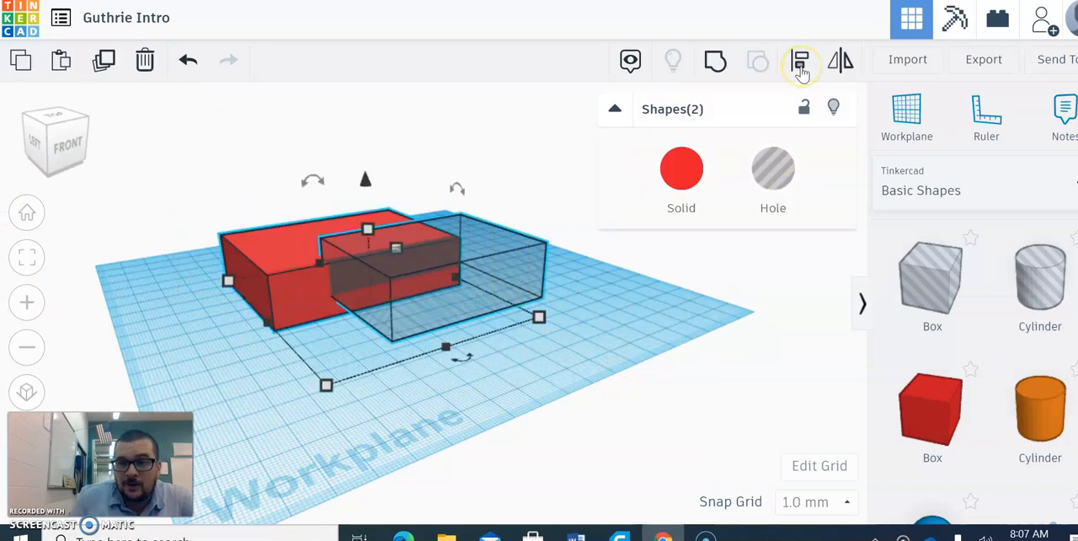
pyautogui.click(801, 64)
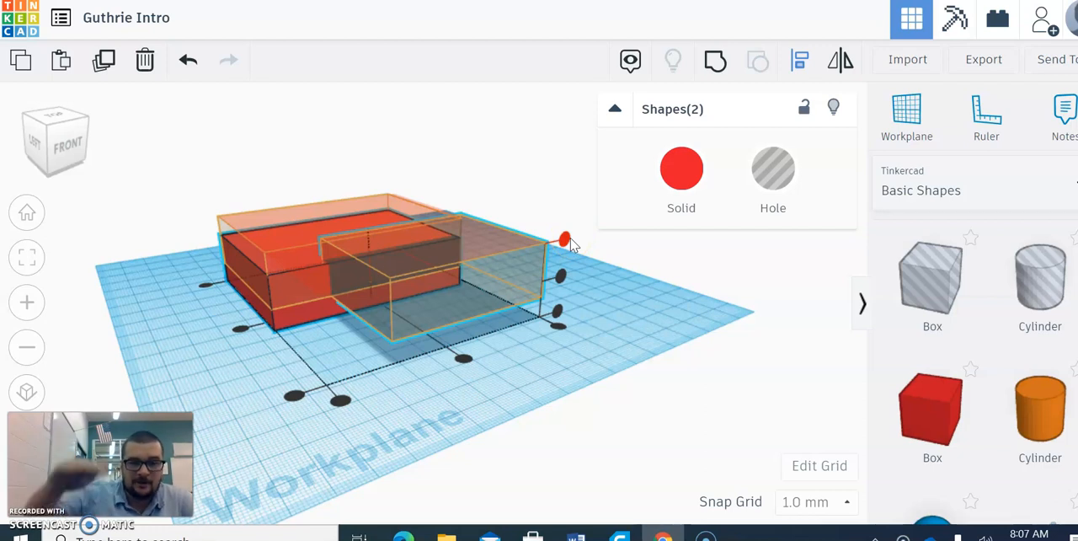
pyautogui.click(561, 277)
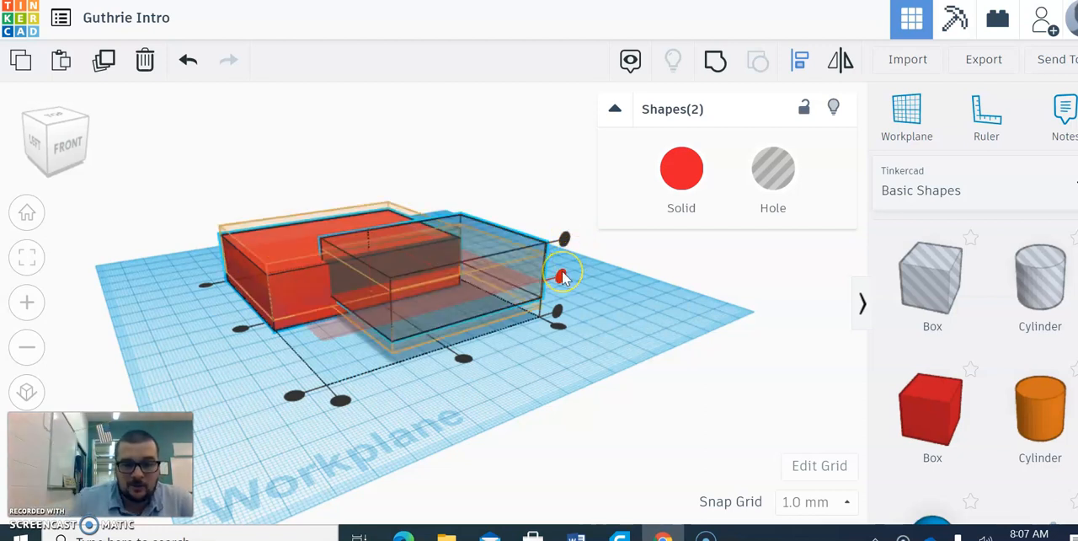
pyautogui.click(562, 278)
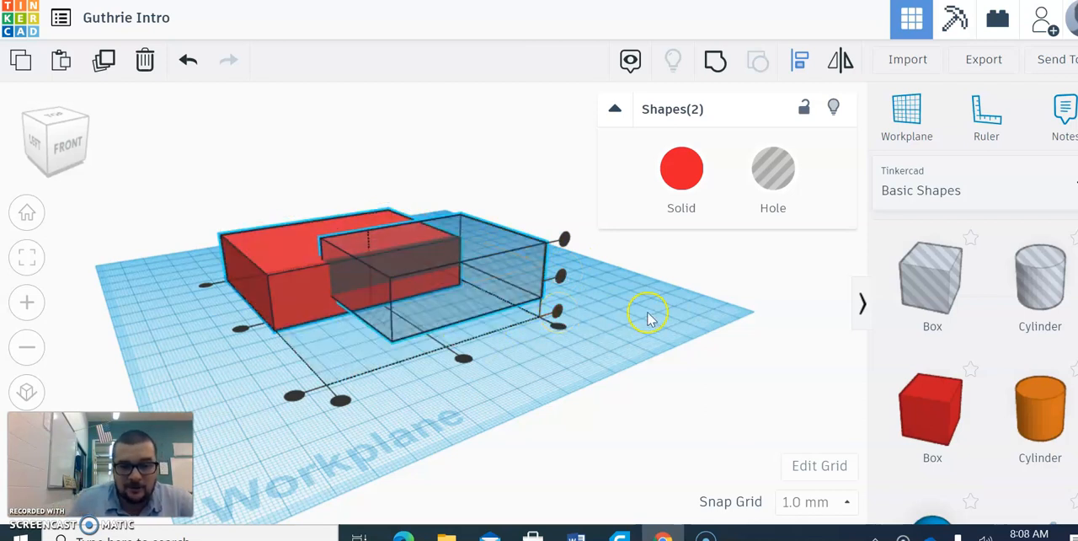
pyautogui.click(462, 358)
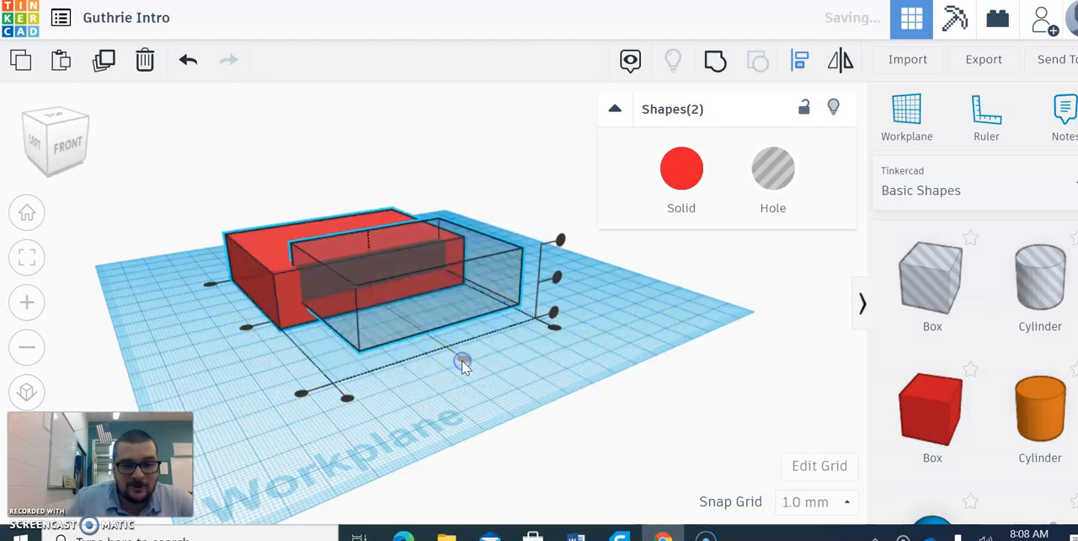
pyautogui.click(242, 326)
pyautogui.click(237, 410)
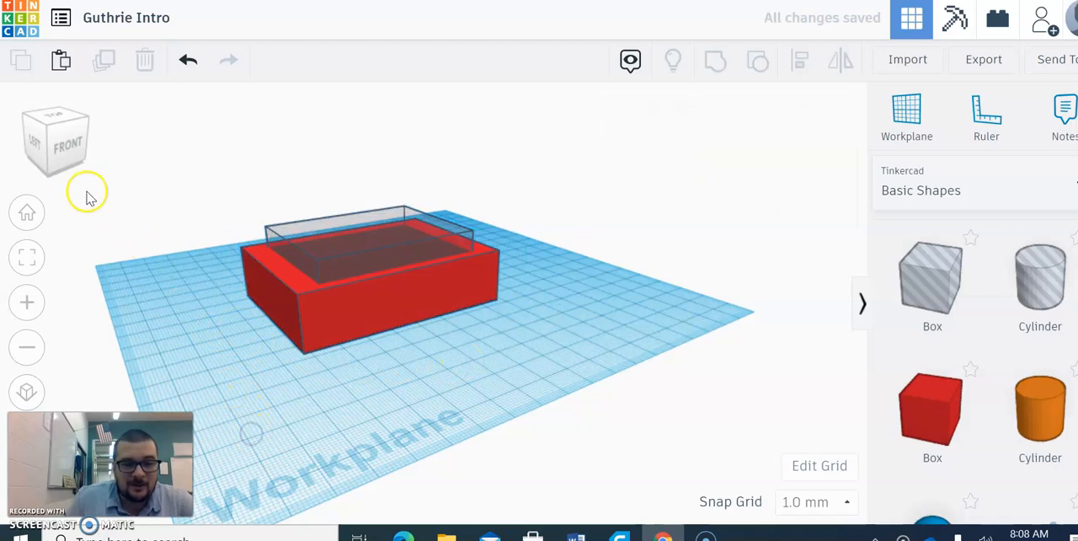
# - Group the red slab with the centered hole box to cut a recess into the slab
pyautogui.click(49, 155)
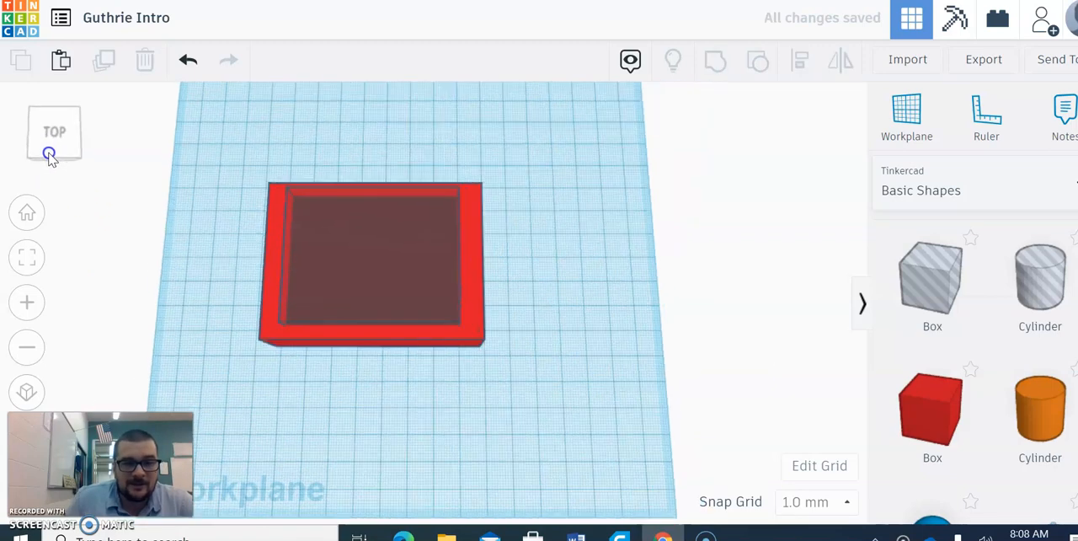
pyautogui.moveTo(215, 137); pyautogui.dragTo(526, 411)
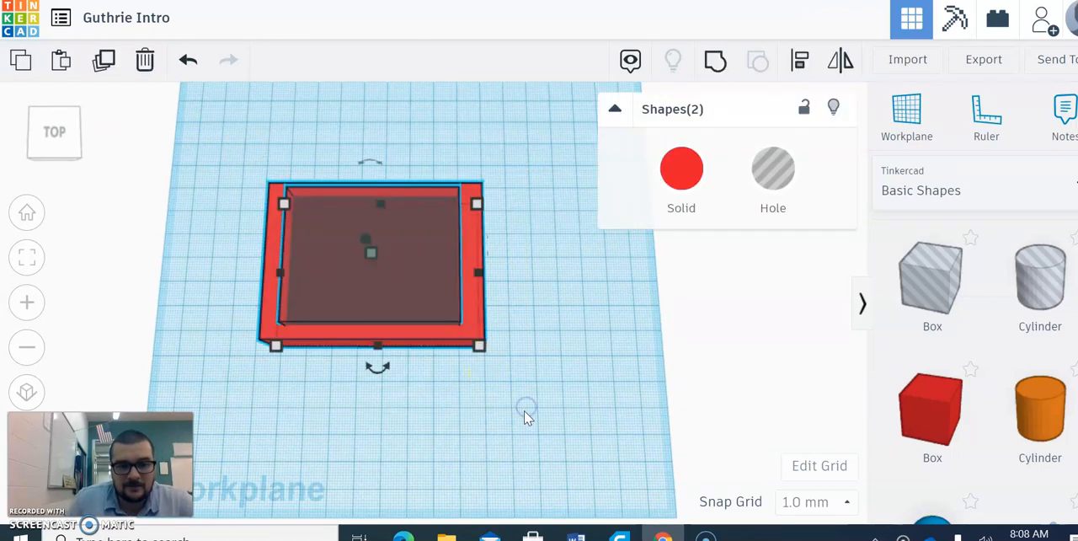
pyautogui.click(714, 67)
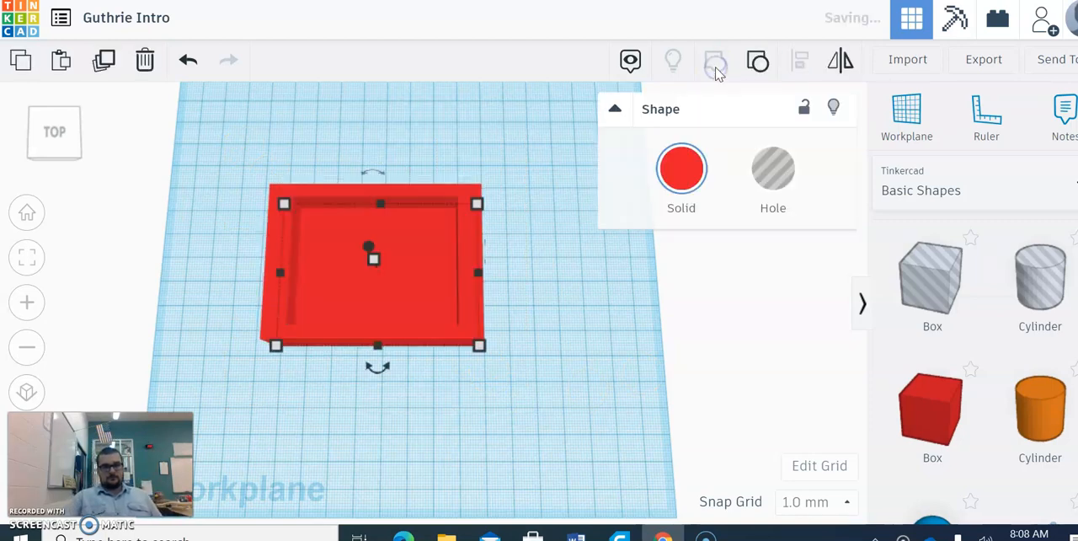
pyautogui.click(684, 197)
pyautogui.click(528, 372)
pyautogui.moveTo(40, 143); pyautogui.dragTo(46, 132)
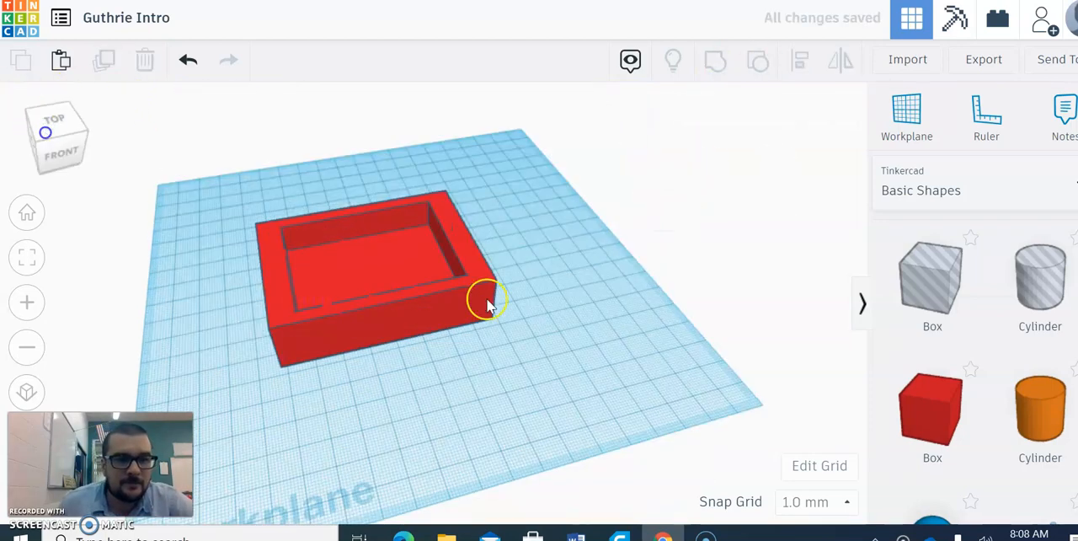
pyautogui.click(651, 261)
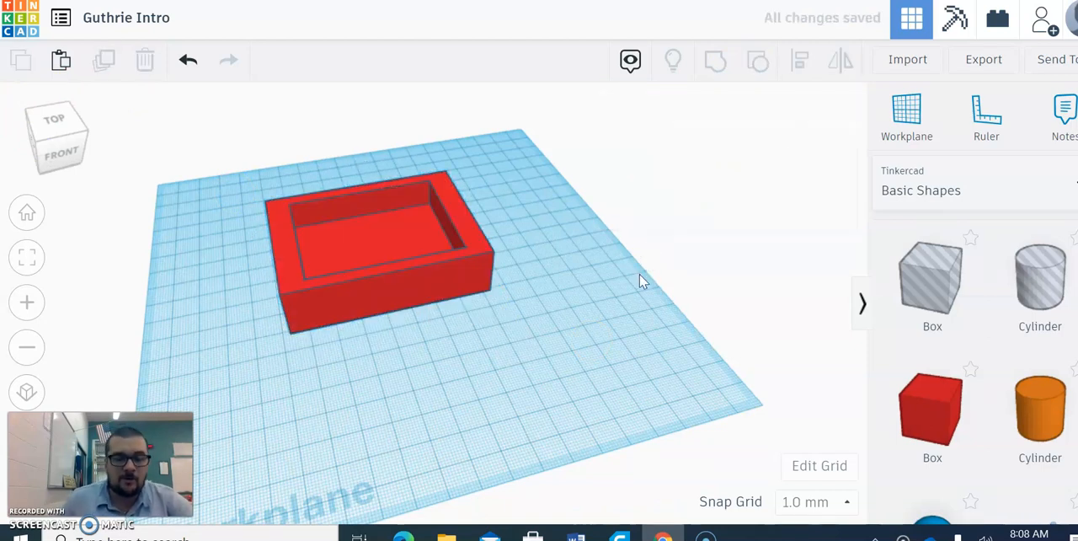
# - Ungroup the recessed slab into its separate solid and hole shapes
pyautogui.click(398, 210)
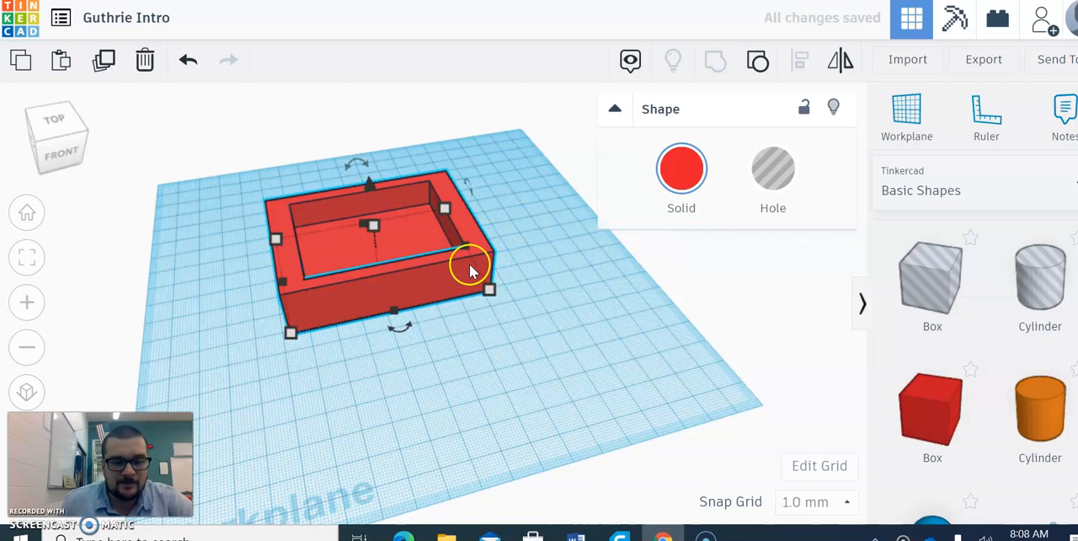
pyautogui.click(756, 60)
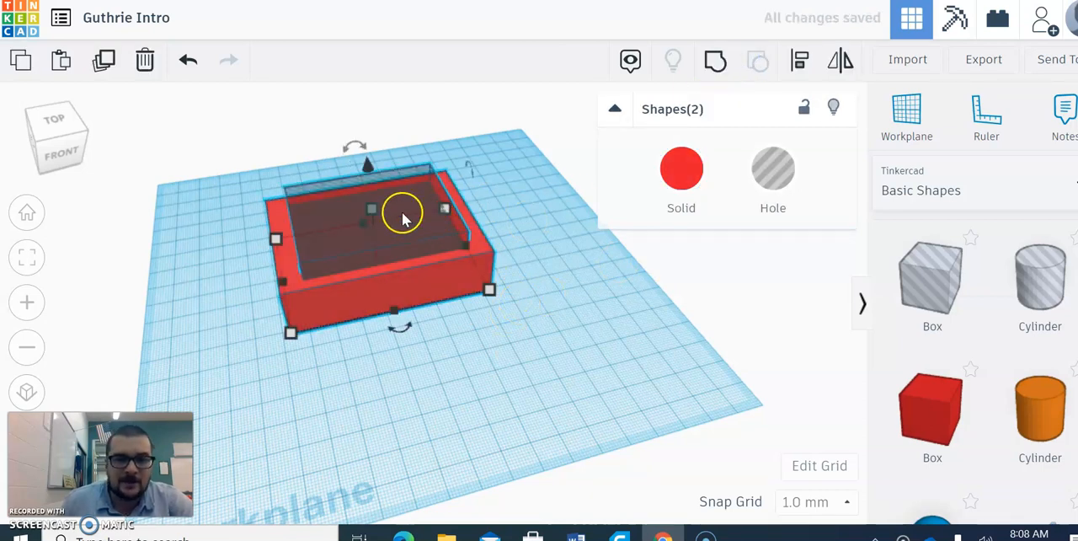
pyautogui.click(529, 145)
# - Stretch the hole box to 44 mm tall and lower it 21 mm so it passes through the slab's base
pyautogui.click(384, 203)
pyautogui.moveTo(378, 166); pyautogui.dragTo(376, 192)
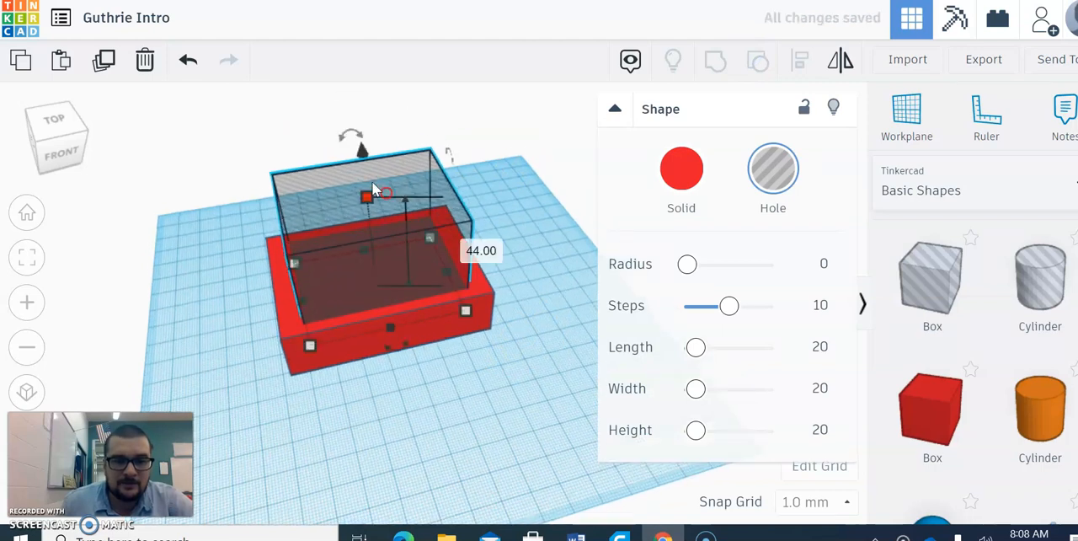
pyautogui.moveTo(362, 150); pyautogui.dragTo(369, 203)
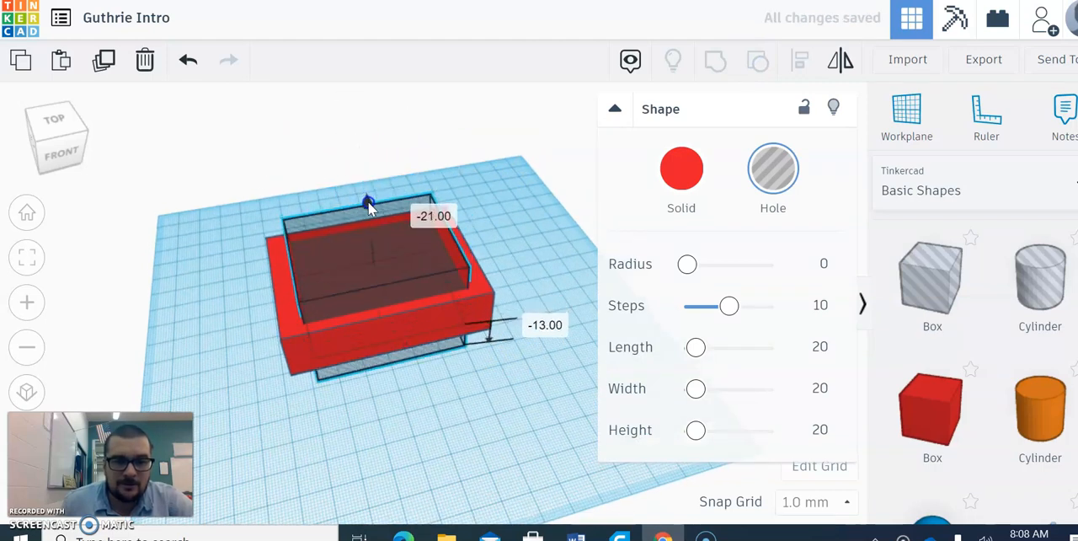
pyautogui.click(217, 183)
# - Group the slab and the tall hole box to cut an opening all the way through, and inspect the frame from several angles
pyautogui.moveTo(577, 425); pyautogui.dragTo(245, 144)
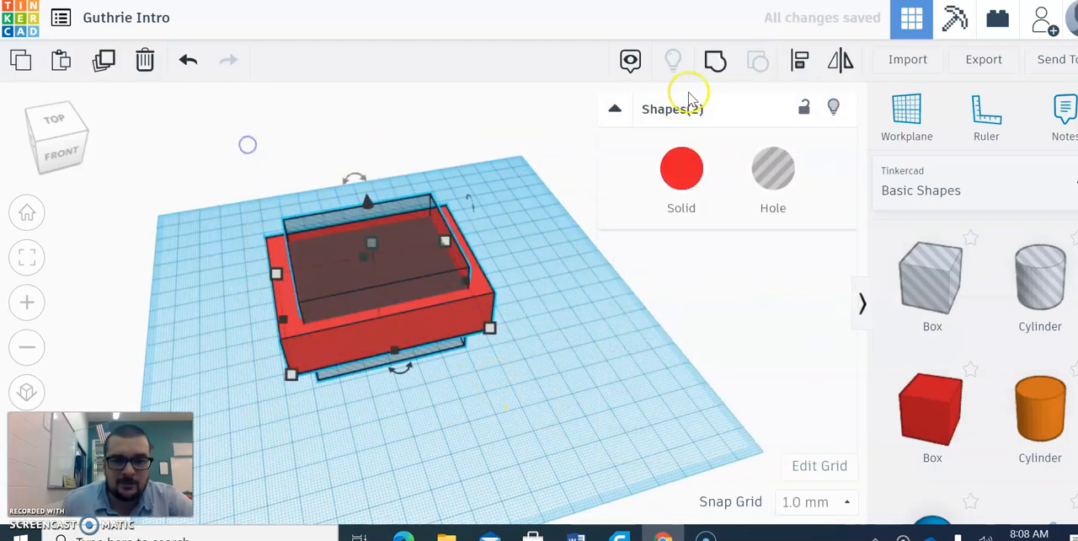
pyautogui.click(717, 69)
pyautogui.click(503, 428)
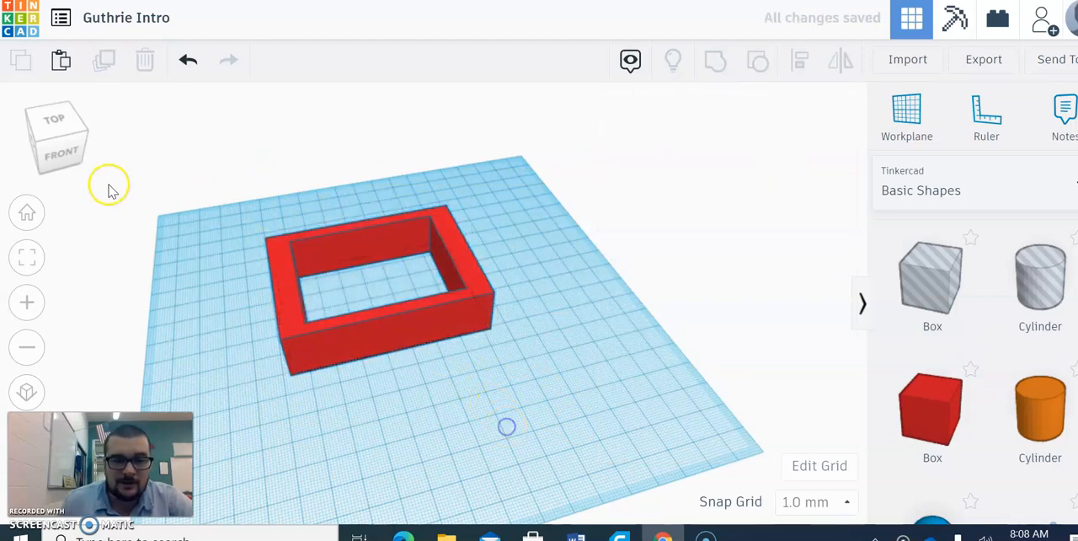
pyautogui.click(56, 135)
pyautogui.moveTo(58, 137); pyautogui.dragTo(93, 137)
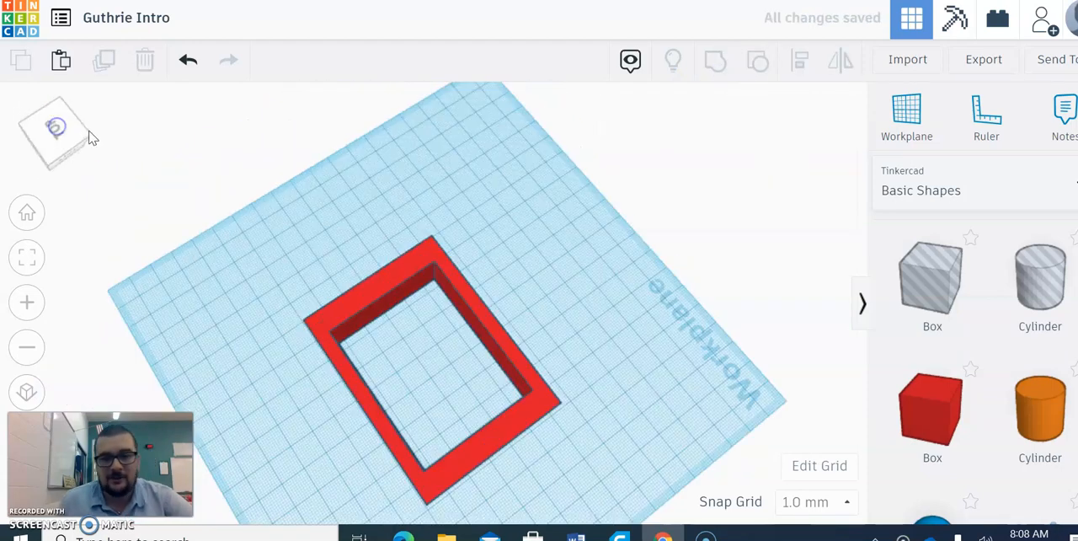
pyautogui.click(48, 137)
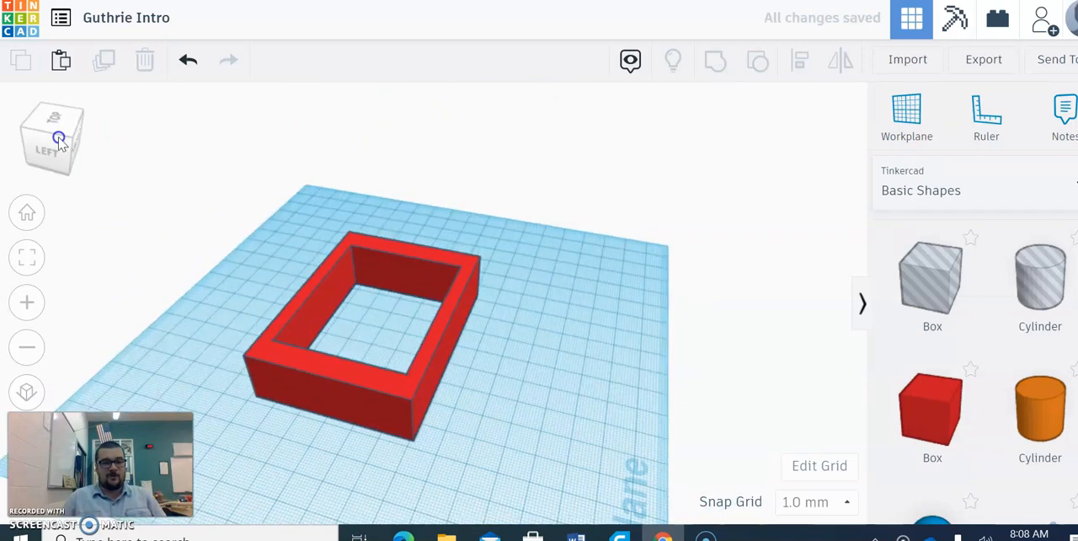
# - Browse the basic shapes, switch the shape library to Characters and find the cartoon eye
pyautogui.scroll(-5, 1041, 341)
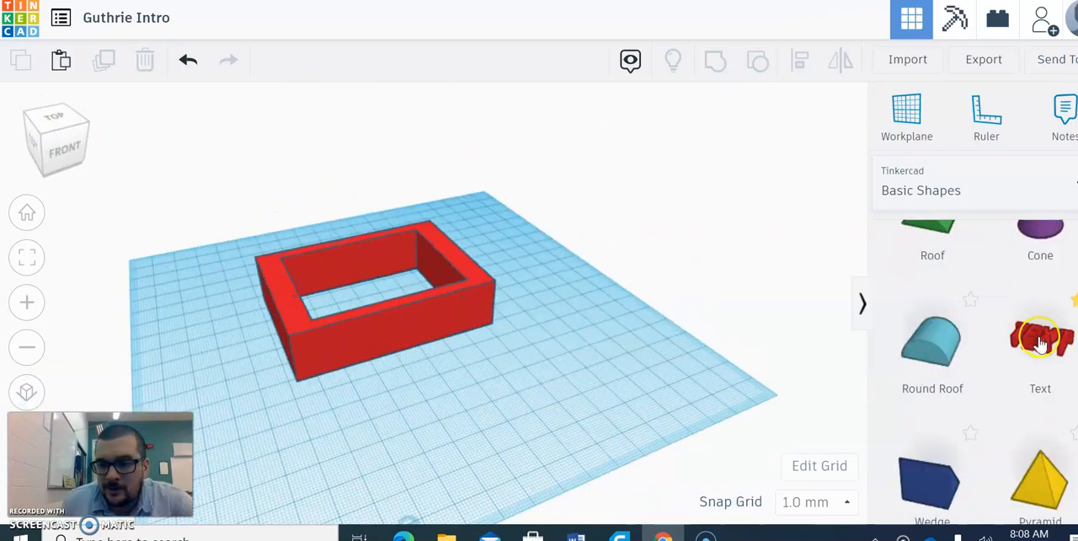
pyautogui.scroll(-5, 973, 313)
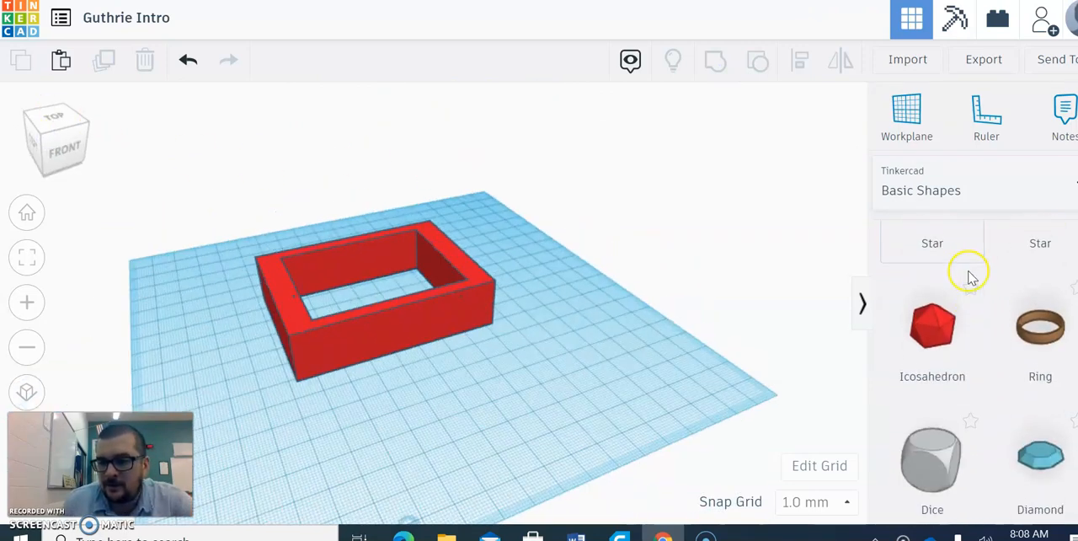
pyautogui.click(961, 187)
pyautogui.click(949, 302)
pyautogui.scroll(-10, 979, 347)
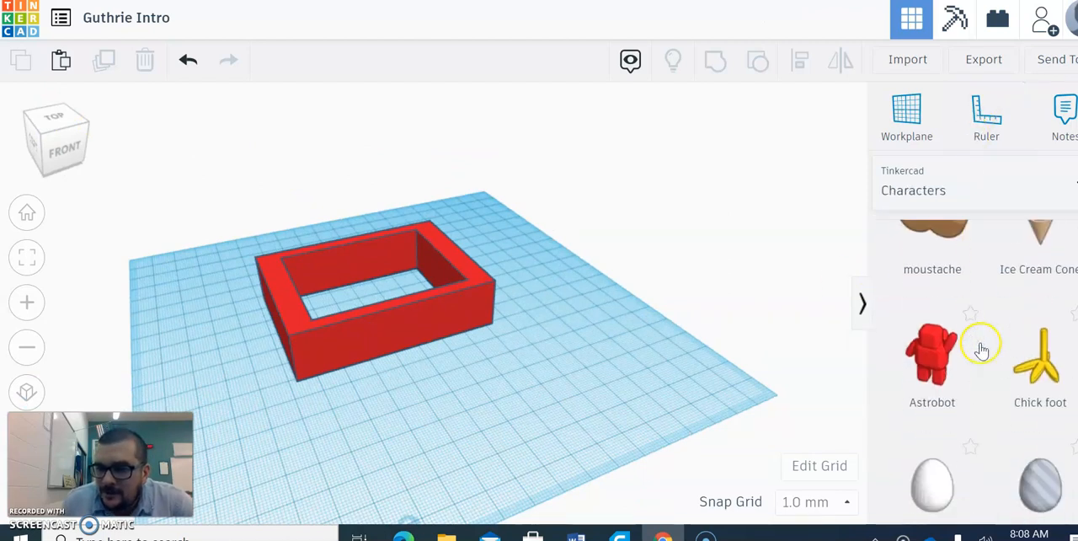
pyautogui.scroll(-5, 960, 362)
# - Place the right cartoon eye on the workplane beside the red frame and stretch its base wider
pyautogui.moveTo(927, 229); pyautogui.dragTo(566, 371)
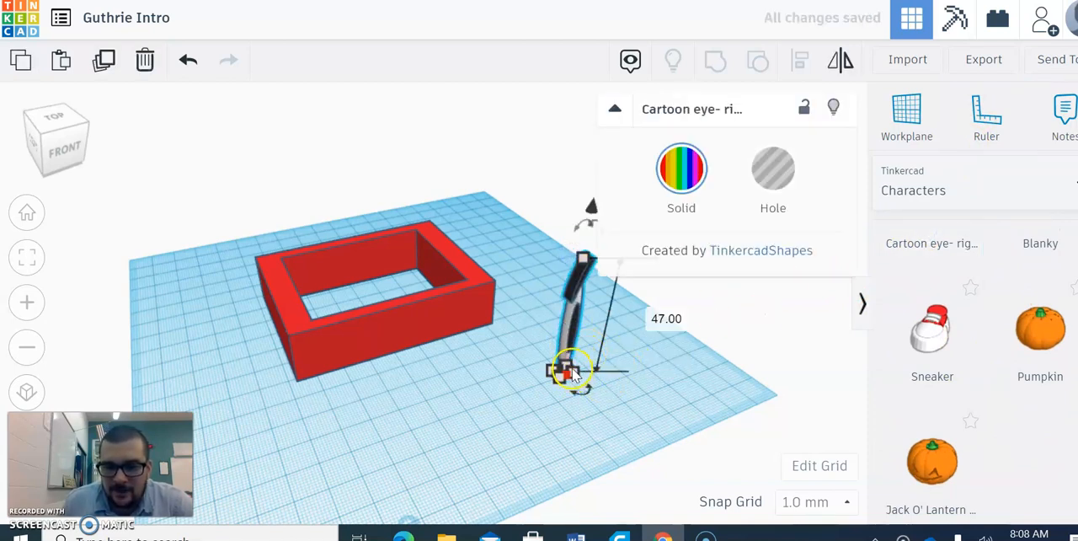
pyautogui.moveTo(566, 371); pyautogui.dragTo(708, 387)
pyautogui.click(474, 387)
pyautogui.moveTo(473, 388); pyautogui.dragTo(281, 255, button='middle')
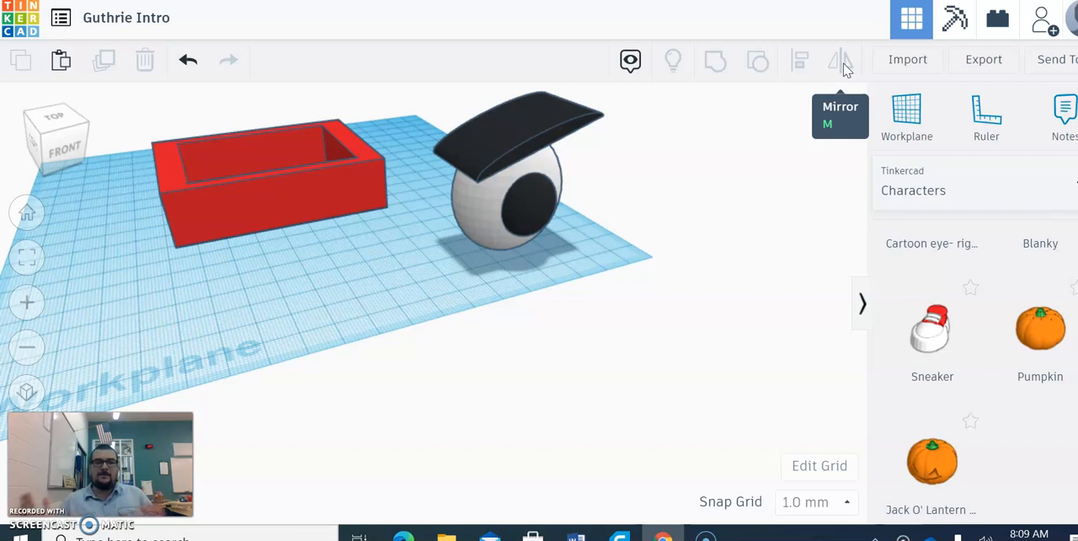
# - Mirror the cartoon eye vertically and front to back, reversing each of these flips, and finish by mirroring it sideways
pyautogui.click(509, 195)
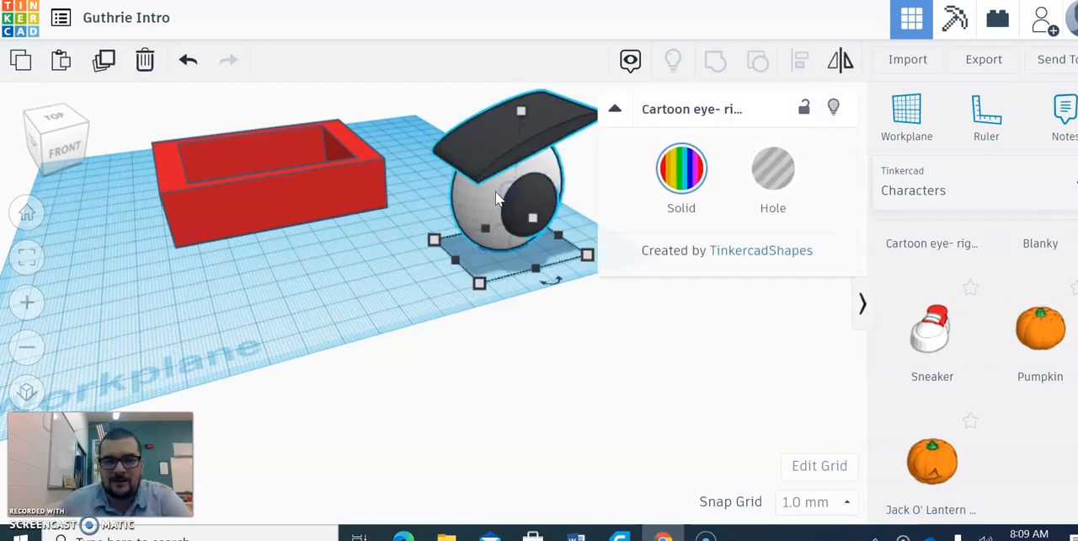
pyautogui.click(839, 61)
pyautogui.moveTo(498, 156); pyautogui.dragTo(278, 202, button='middle')
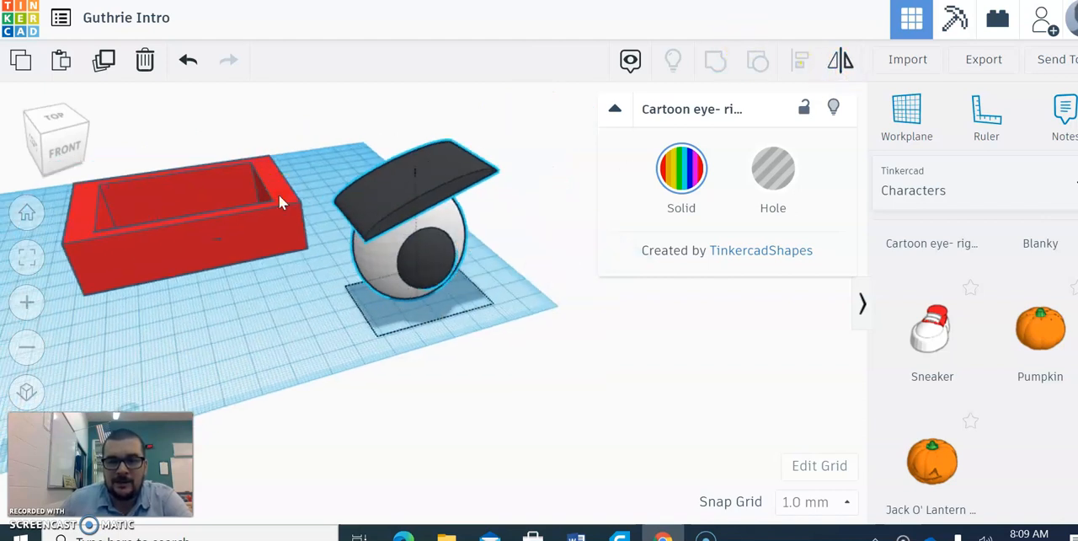
pyautogui.click(483, 221)
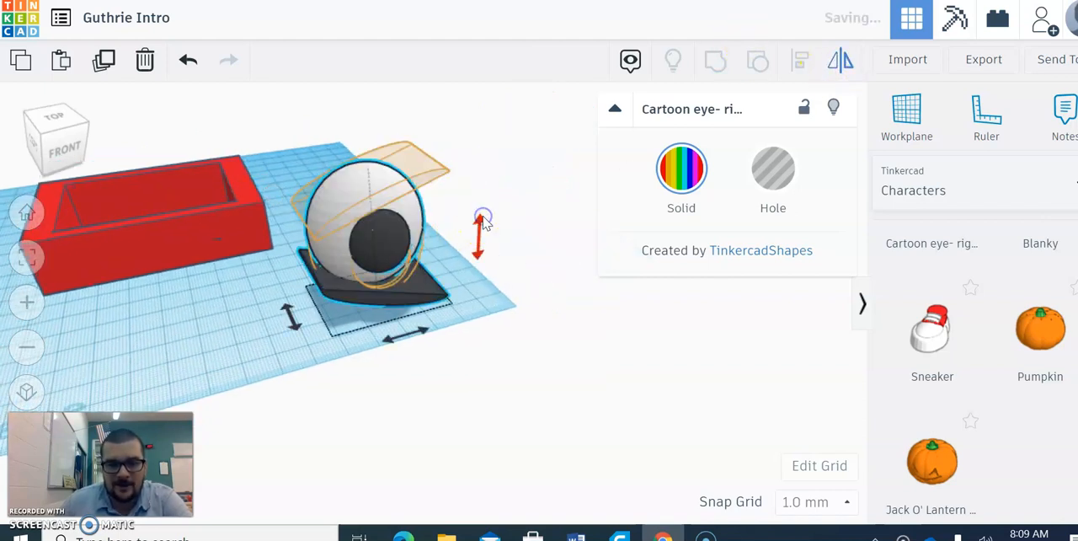
pyautogui.click(479, 237)
pyautogui.click(286, 311)
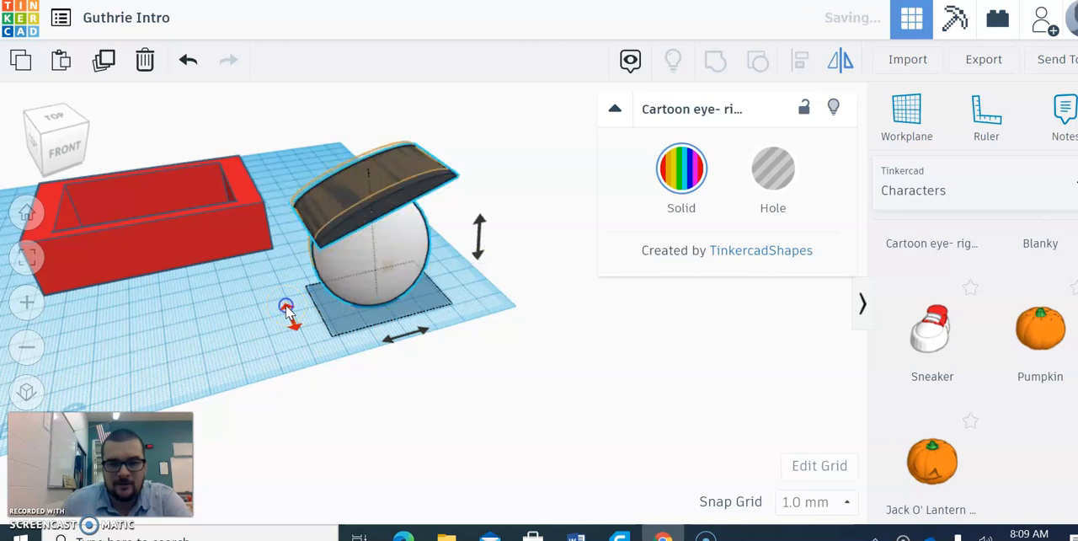
pyautogui.click(288, 313)
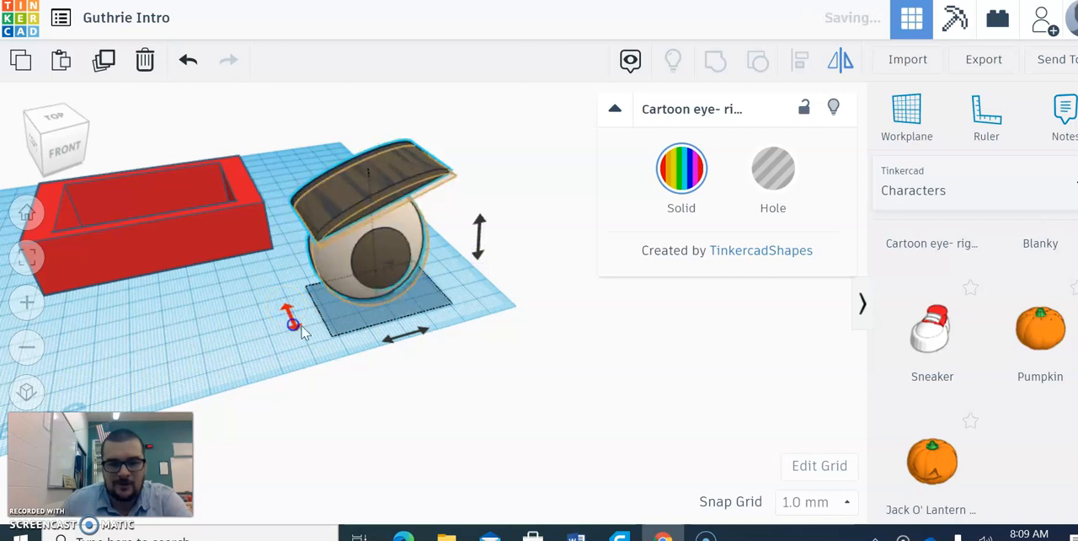
pyautogui.click(397, 339)
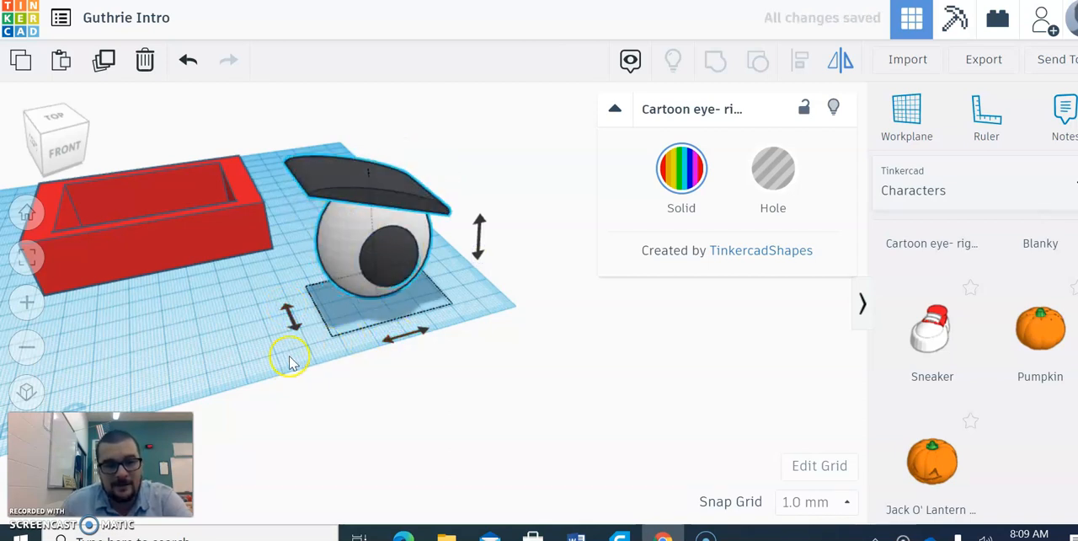
# - Duplicate the cartoon eye, place the copy beside the original and mirror the copy sideways to form a matching pair
pyautogui.moveTo(393, 257); pyautogui.dragTo(260, 289)
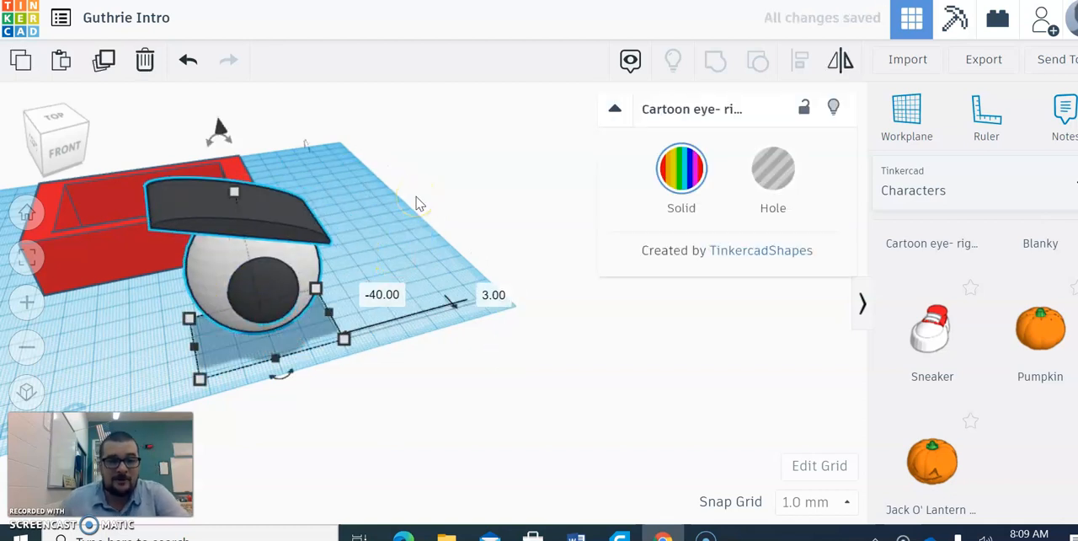
pyautogui.click(105, 61)
pyautogui.moveTo(276, 283); pyautogui.dragTo(430, 241)
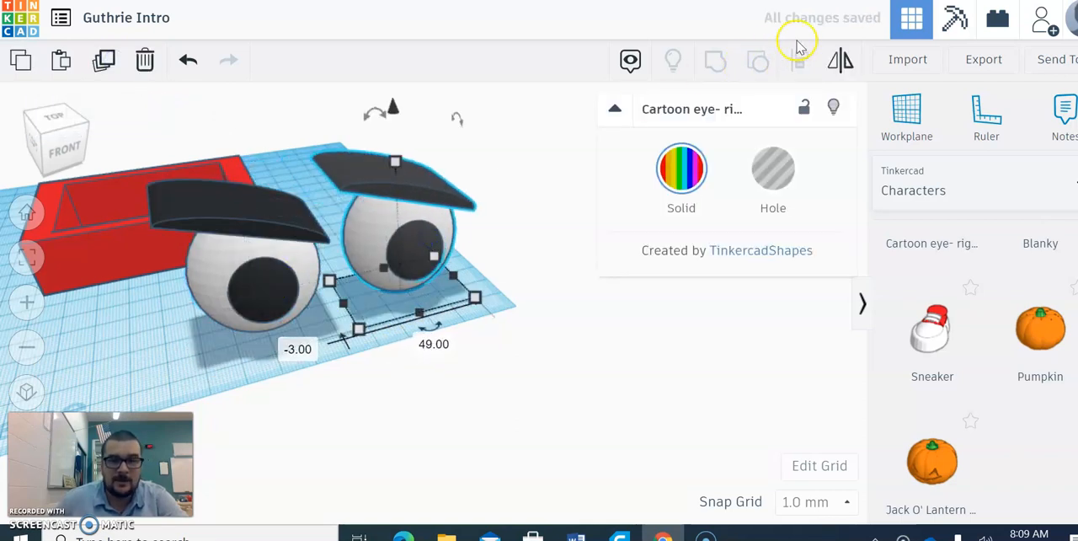
pyautogui.click(843, 67)
pyautogui.click(415, 333)
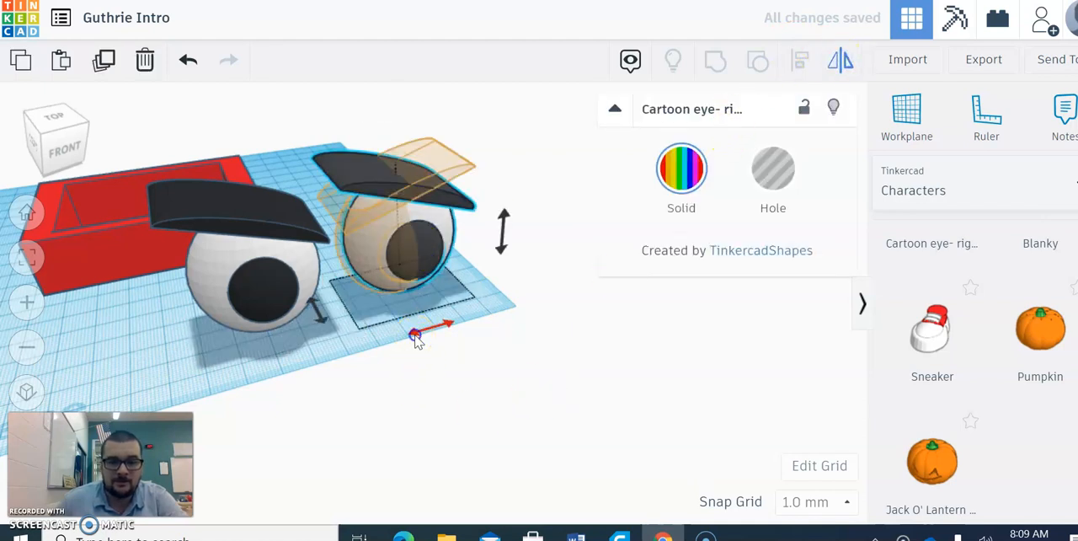
# - Select both cartoon eyes together and delete them
pyautogui.click(436, 399)
pyautogui.moveTo(208, 386); pyautogui.dragTo(441, 277)
pyautogui.press('Delete')
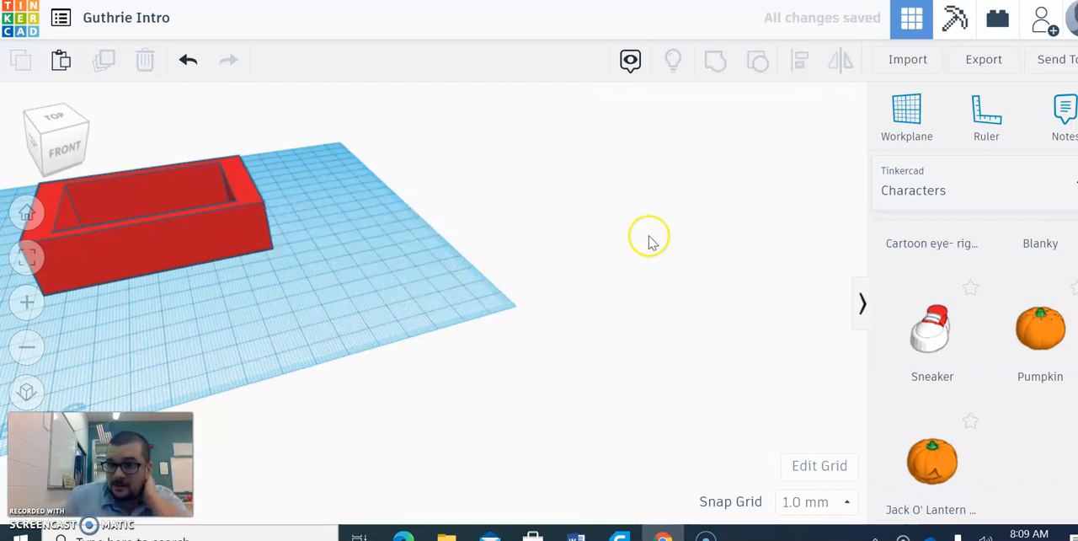
# - Place the ruler's origin at the red frame's front-left base corner
pyautogui.moveTo(252, 247); pyautogui.dragTo(373, 248, button='right')
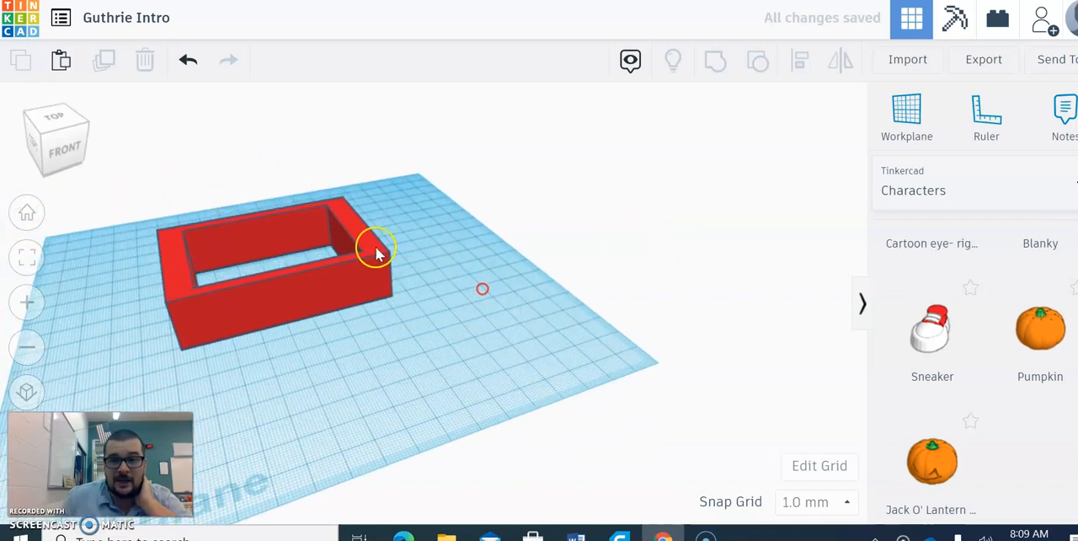
pyautogui.click(53, 154)
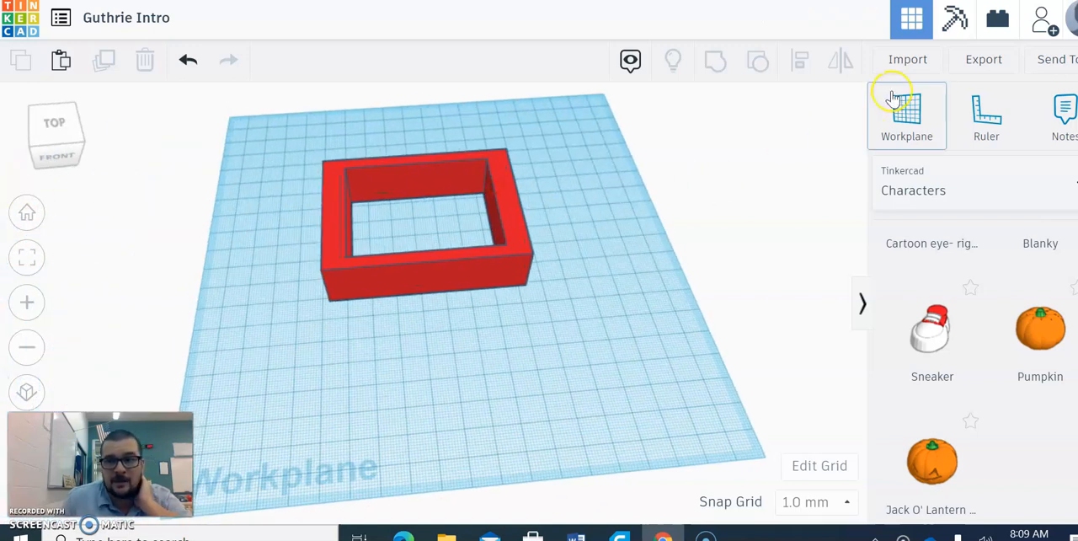
pyautogui.click(995, 135)
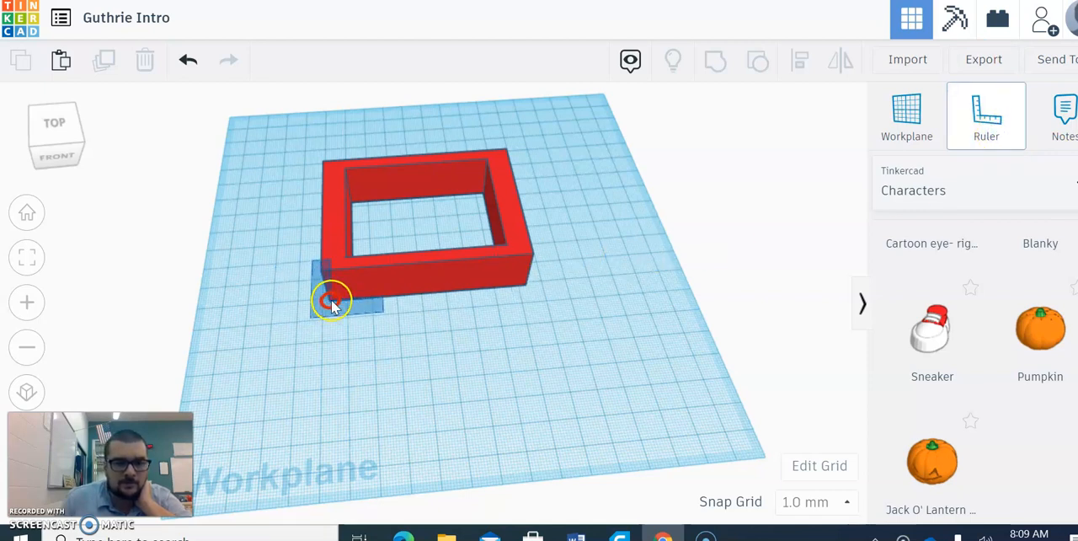
pyautogui.click(330, 301)
# - Move the frame away from the ruler's origin, setting its sideways offset to 20 mm and its front edge length to 50 mm
pyautogui.scroll(2, 426, 358)
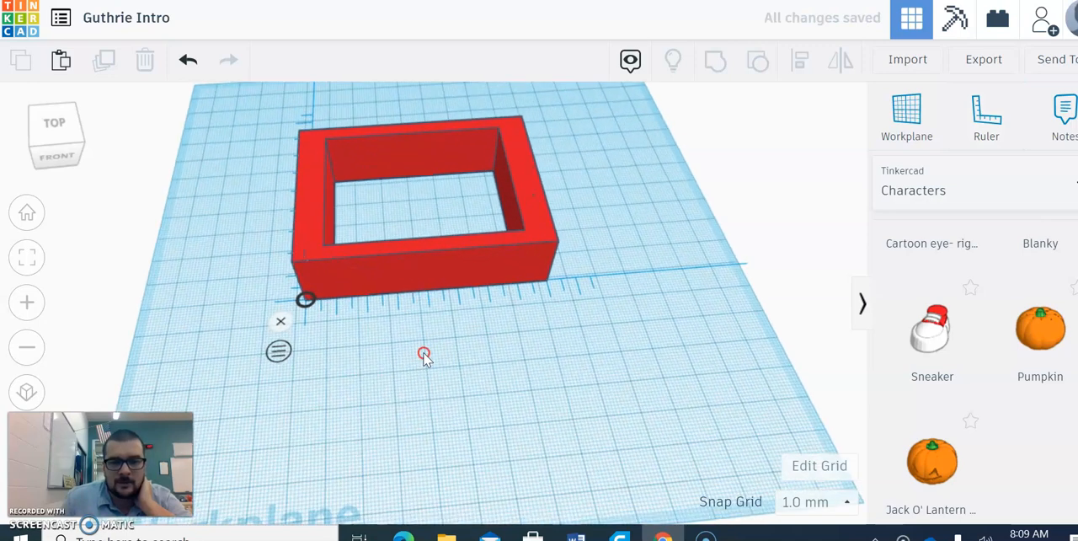
pyautogui.moveTo(424, 356); pyautogui.dragTo(722, 342, button='middle')
pyautogui.scroll(2, 601, 357)
pyautogui.click(48, 156)
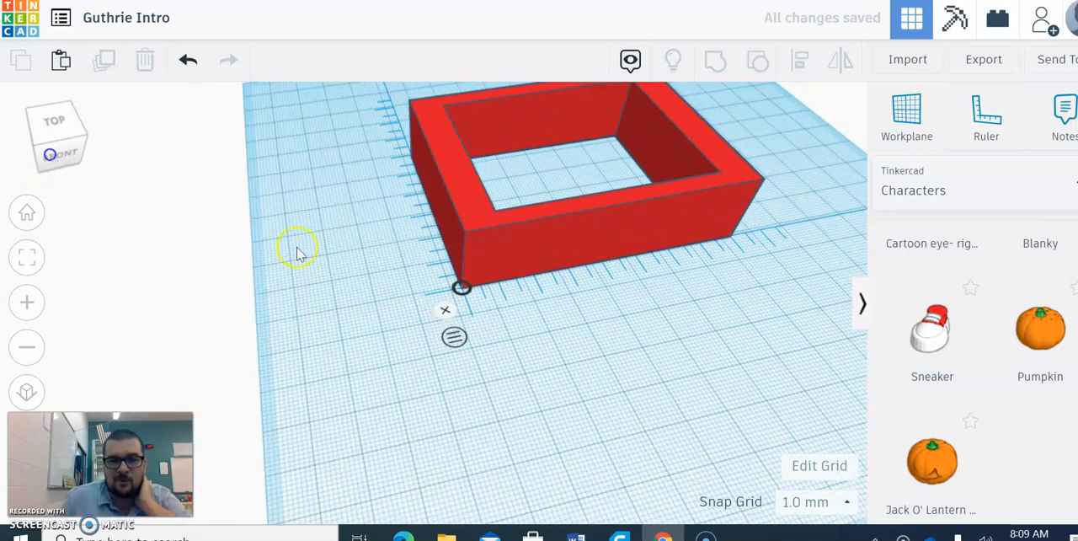
pyautogui.scroll(-1, 205, 312)
pyautogui.moveTo(561, 291); pyautogui.dragTo(694, 264)
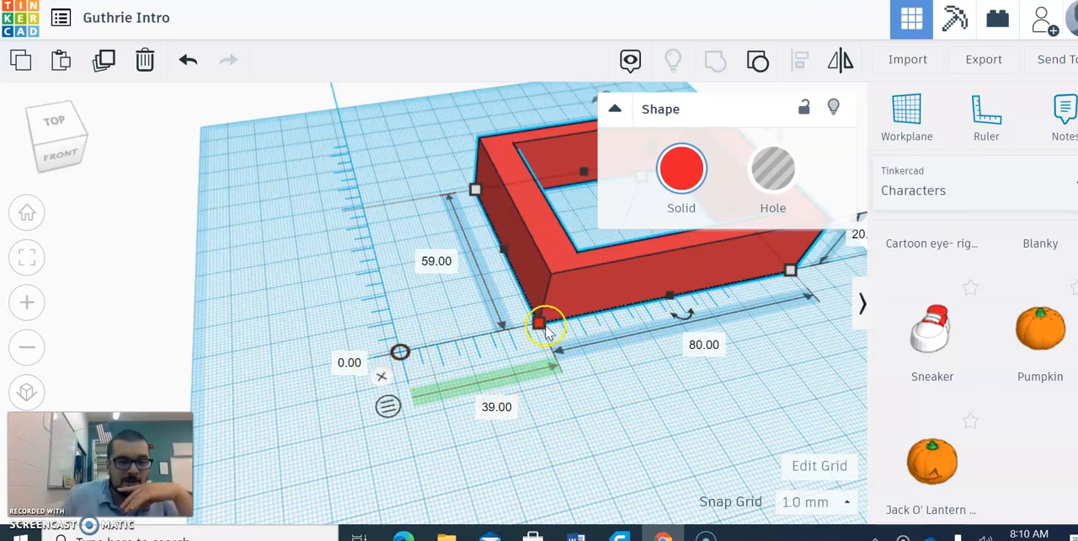
pyautogui.click(491, 408)
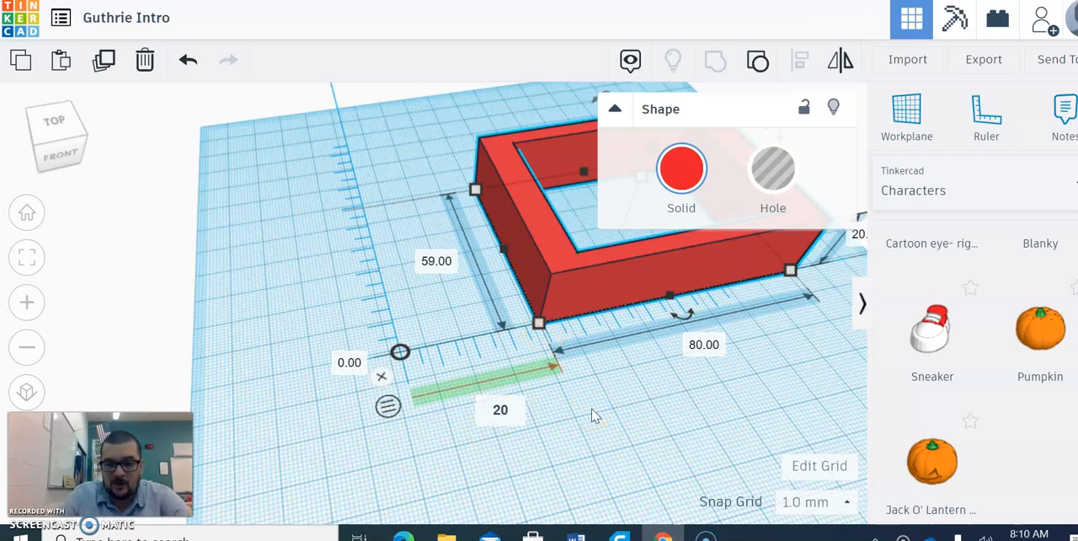
pyautogui.press('Return')
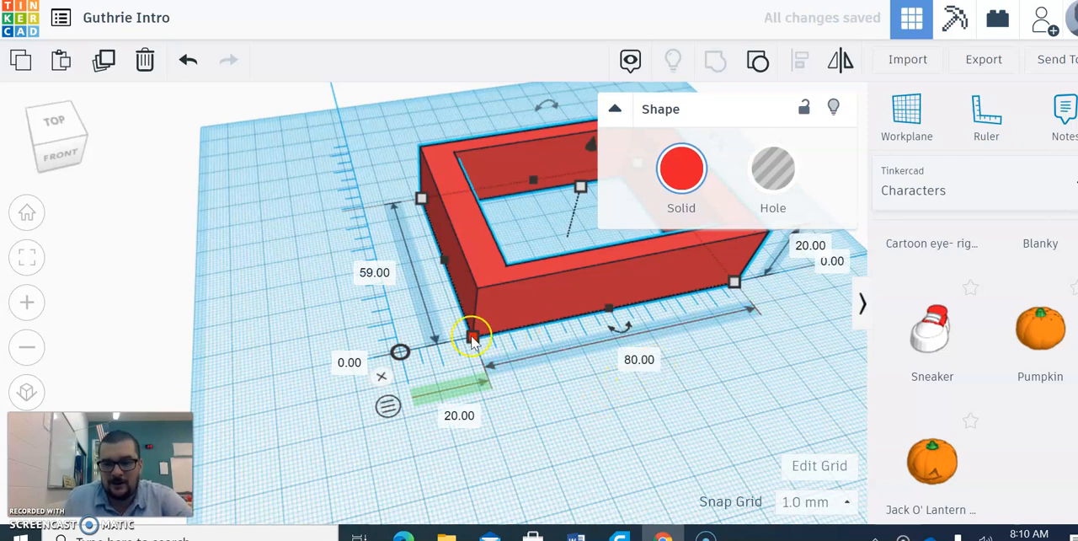
pyautogui.click(644, 358)
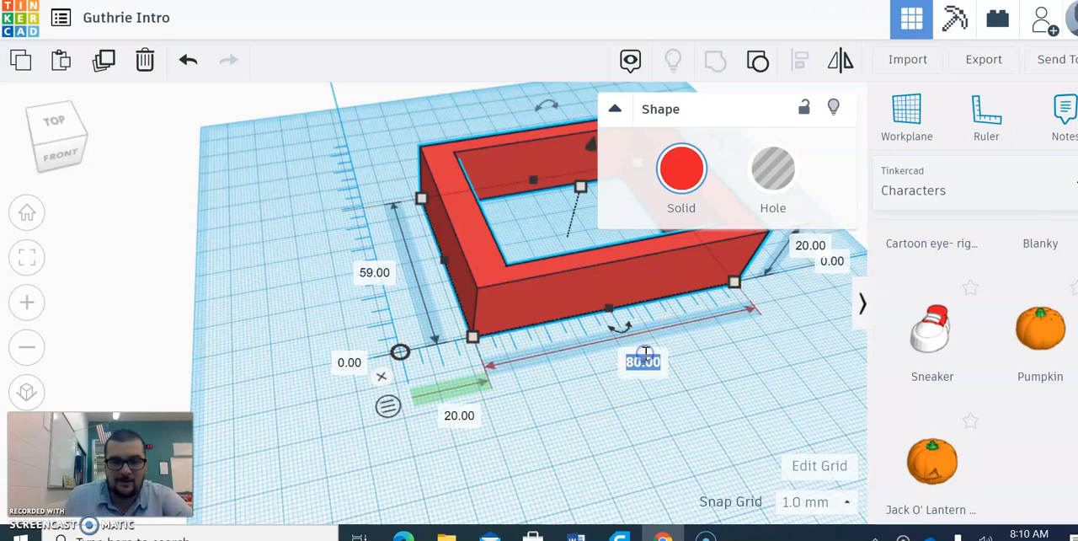
pyautogui.press('Return')
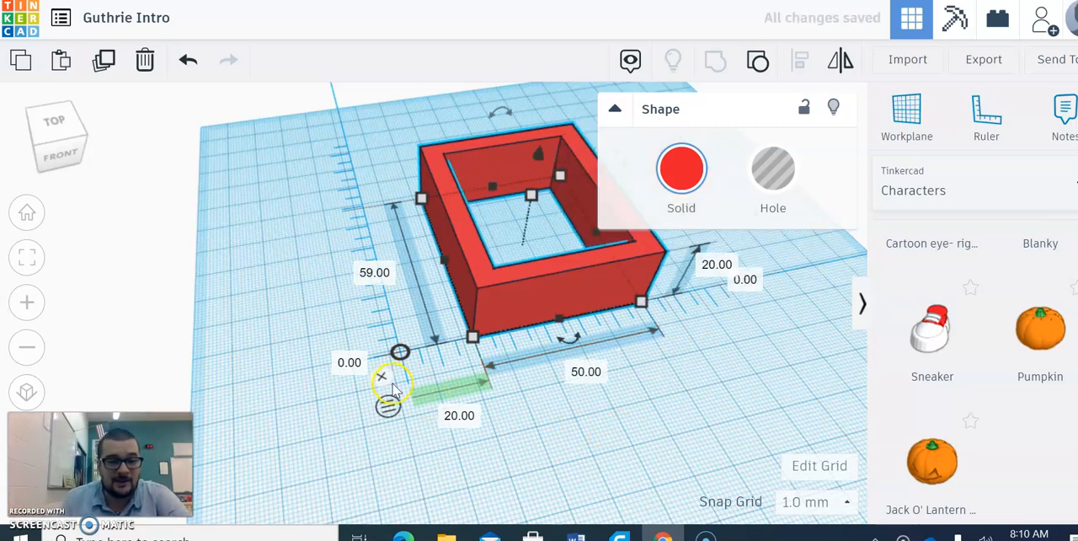
# - Remove the ruler and delete the red frame to clear the workplane
pyautogui.moveTo(310, 167); pyautogui.dragTo(625, 345)
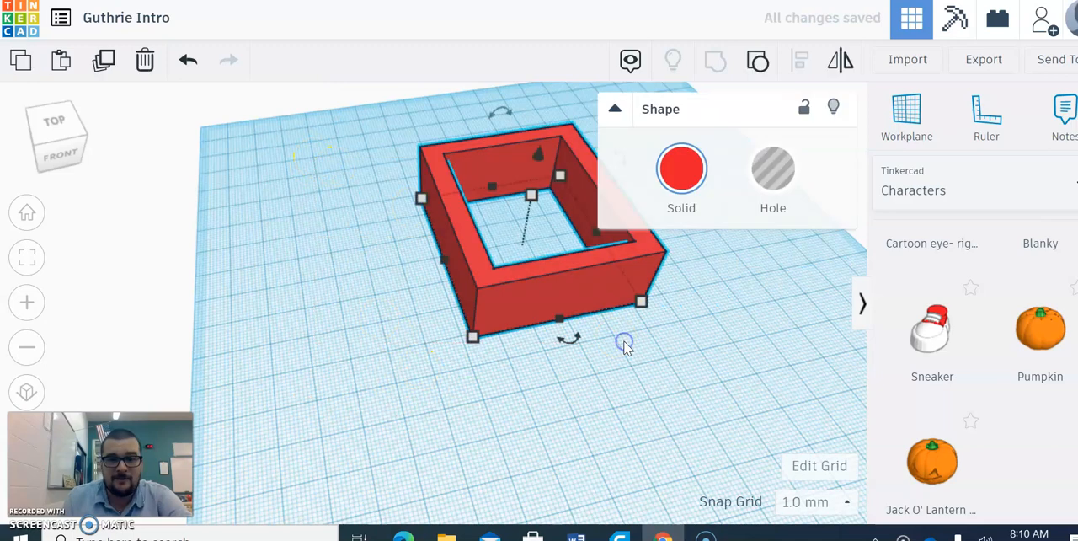
pyautogui.press('Delete')
# - Switch the shape library to Text and numbers and return it to Basic Shapes
pyautogui.scroll(-5, 1037, 282)
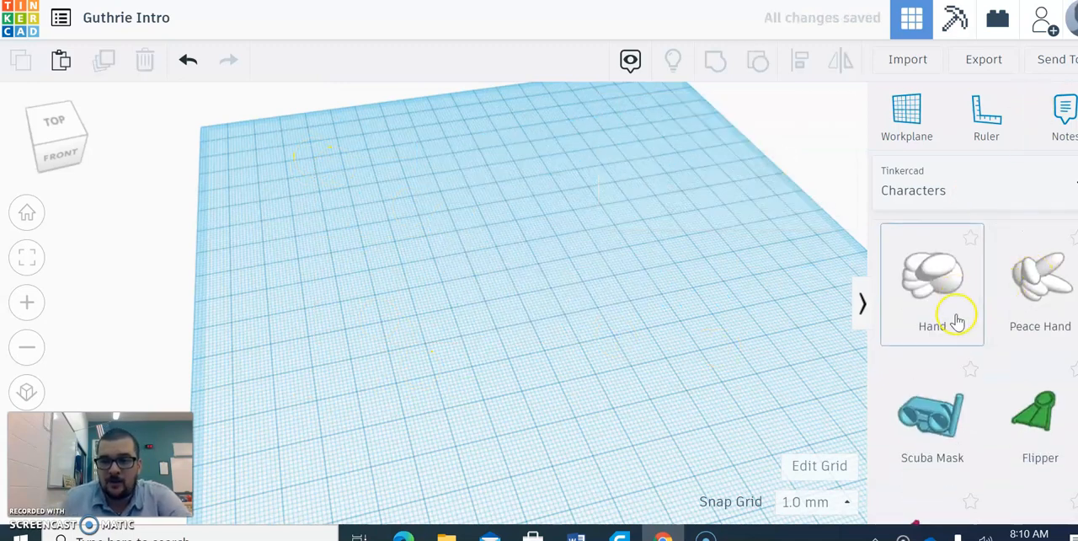
pyautogui.click(936, 173)
pyautogui.click(952, 271)
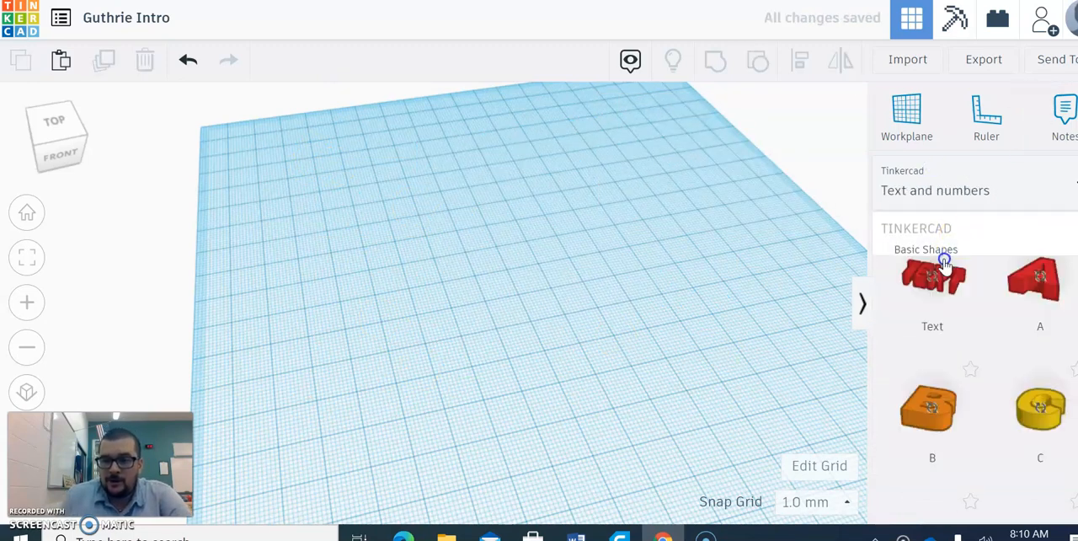
pyautogui.click(945, 261)
# - Place a red box on the workplane, delete it and place a new red box in its stead
pyautogui.moveTo(932, 409); pyautogui.dragTo(349, 323)
pyautogui.press('Delete')
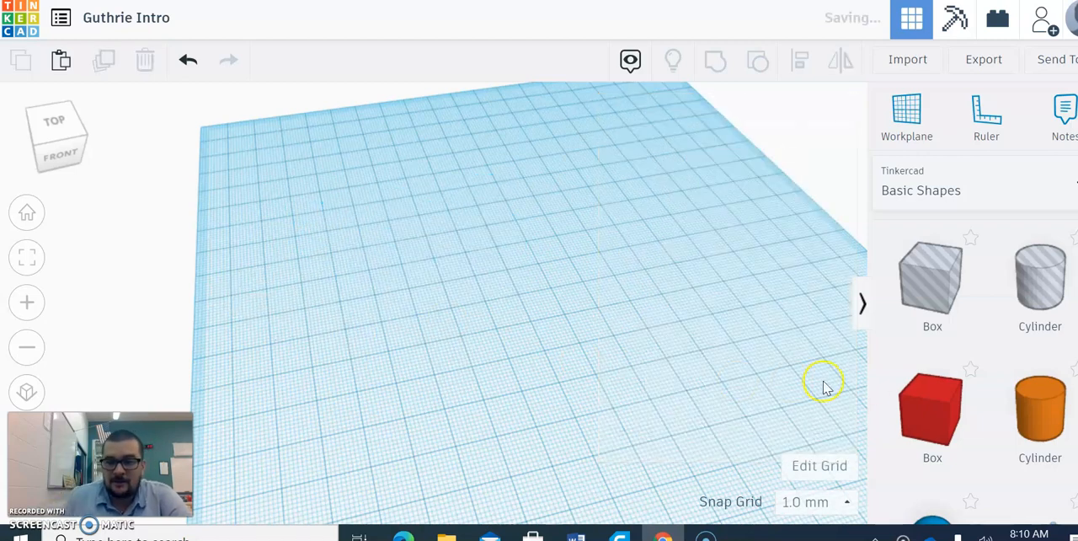
pyautogui.moveTo(927, 408); pyautogui.dragTo(490, 278)
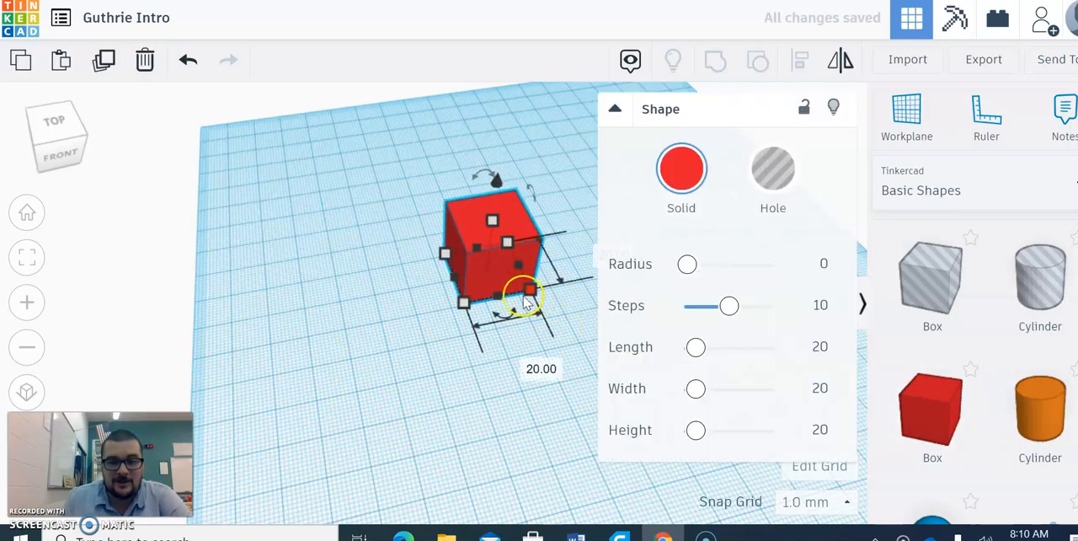
pyautogui.moveTo(394, 307); pyautogui.dragTo(240, 341, button='middle')
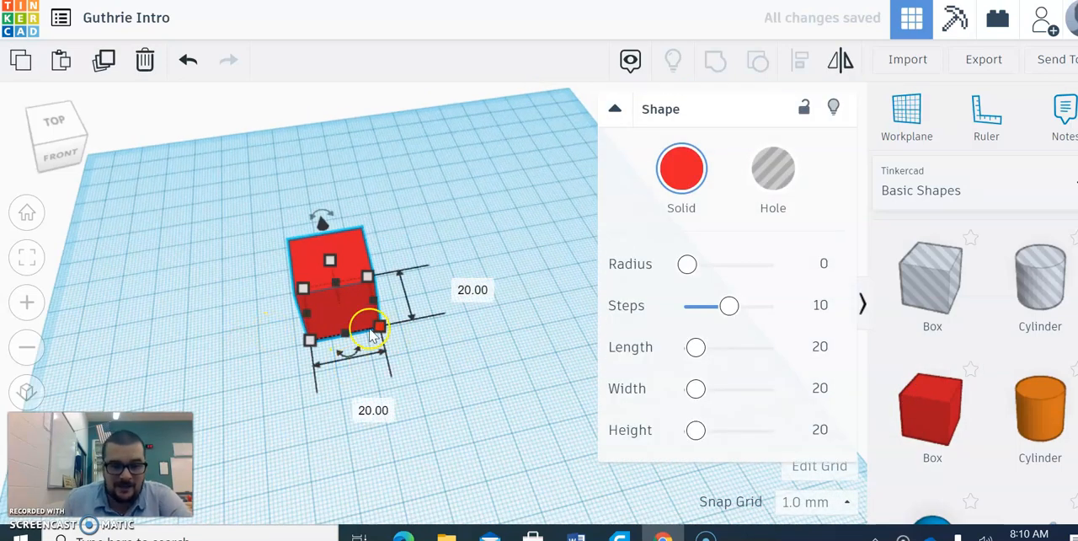
# - Set both the front edge length and the depth of the red box to 80 mm
pyautogui.click(362, 409)
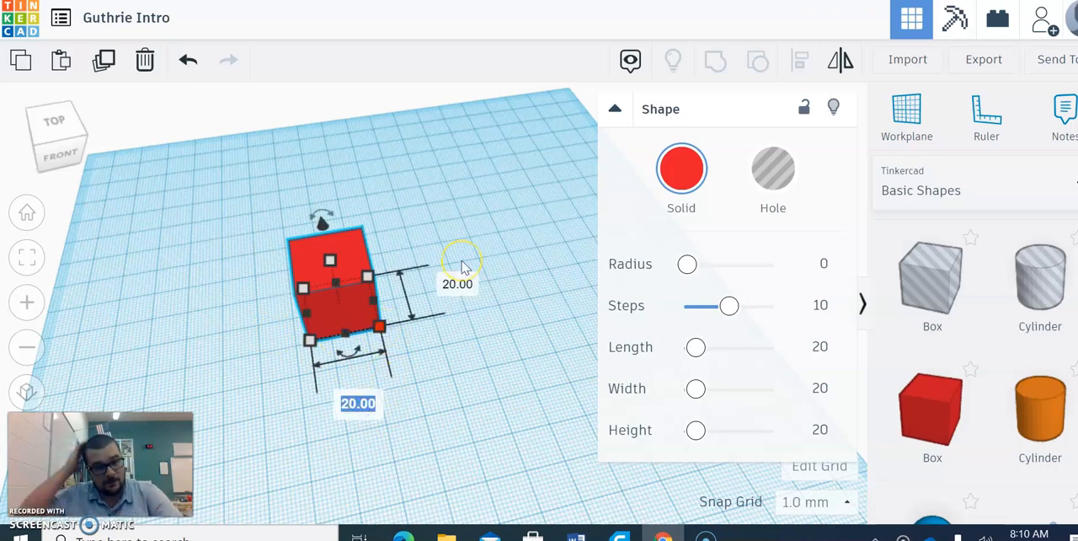
pyautogui.write('8')
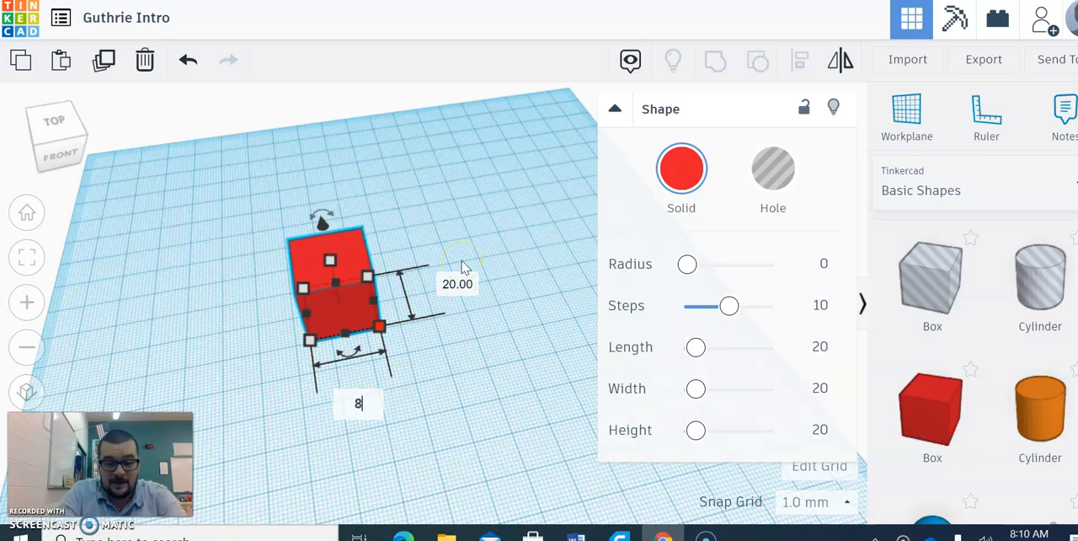
pyautogui.write('0')
pyautogui.press('Return')
pyautogui.moveTo(296, 284); pyautogui.dragTo(553, 323, button='right')
pyautogui.moveTo(394, 324)
pyautogui.click(474, 281)
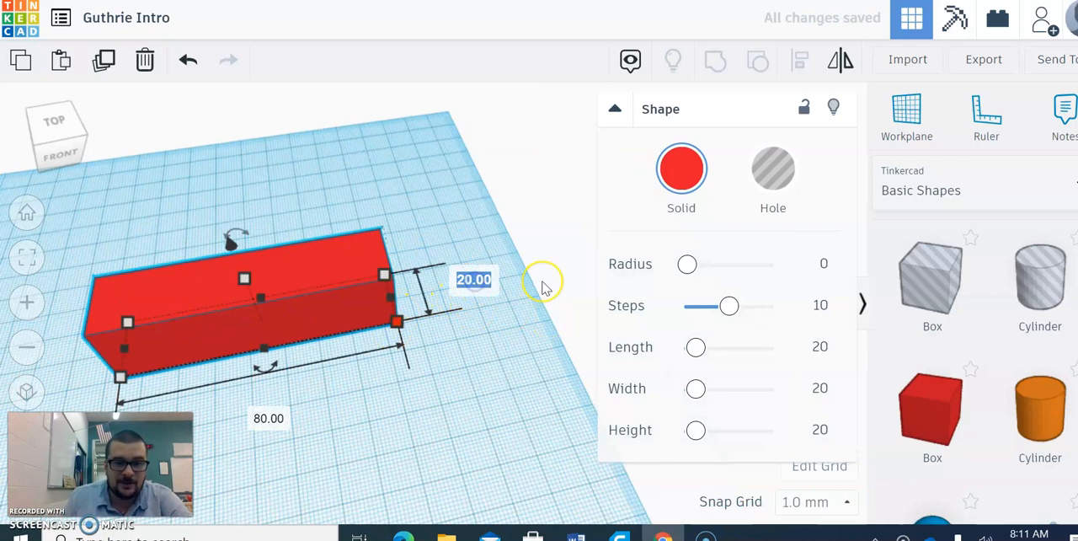
pyautogui.write('80')
pyautogui.press('Return')
# - Set the height of the red box to 80 mm
pyautogui.moveTo(155, 199); pyautogui.dragTo(207, 117, button='middle')
pyautogui.moveTo(301, 273)
pyautogui.click(393, 297)
pyautogui.write('8')
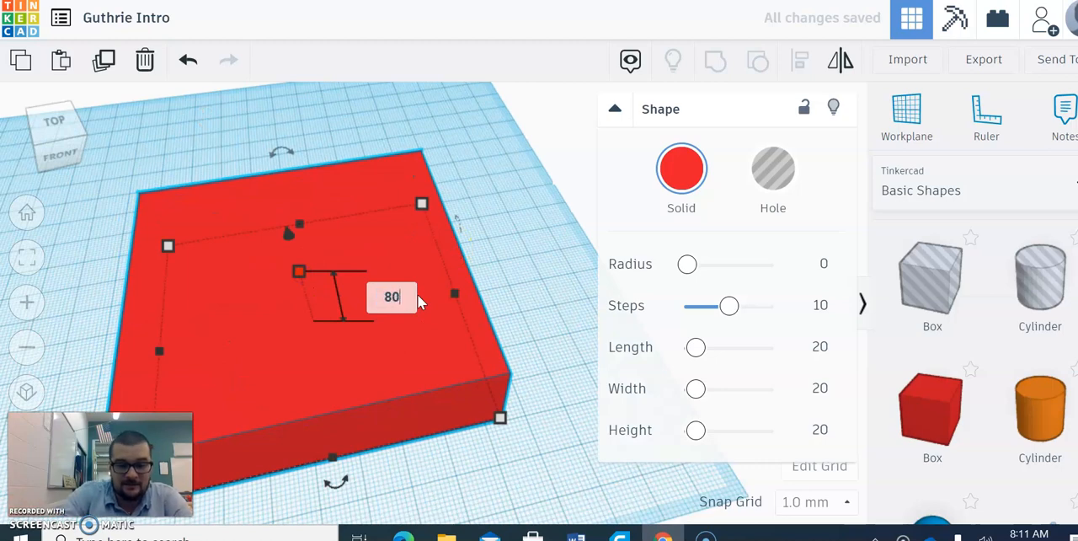
pyautogui.press('Return')
pyautogui.moveTo(417, 294); pyautogui.dragTo(453, 311, button='right')
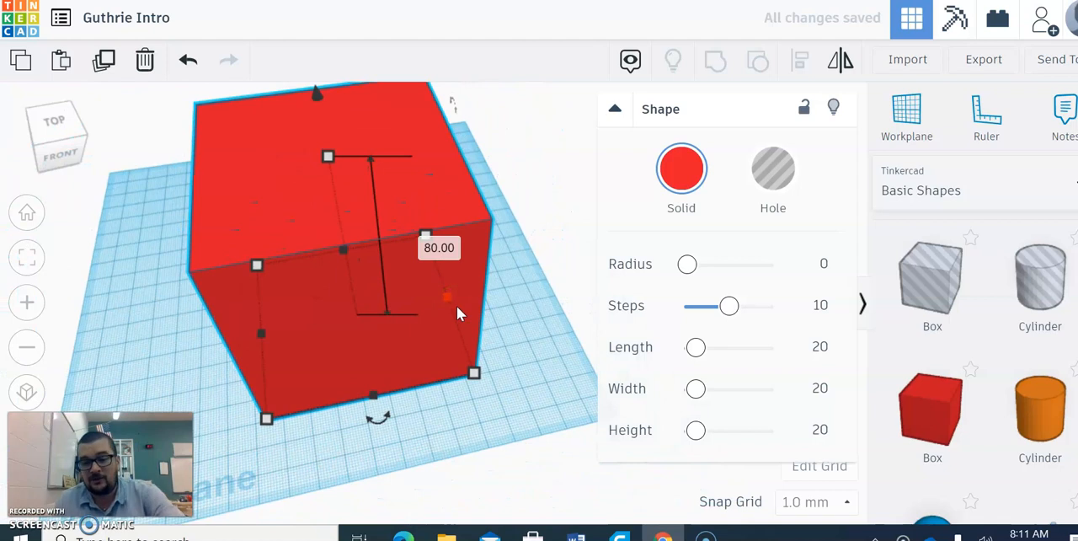
# - Replace the enlarged cube with a new red box from Basic Shapes, and collapse and re-expand its shape properties
pyautogui.press('Delete')
pyautogui.moveTo(930, 413); pyautogui.dragTo(302, 286)
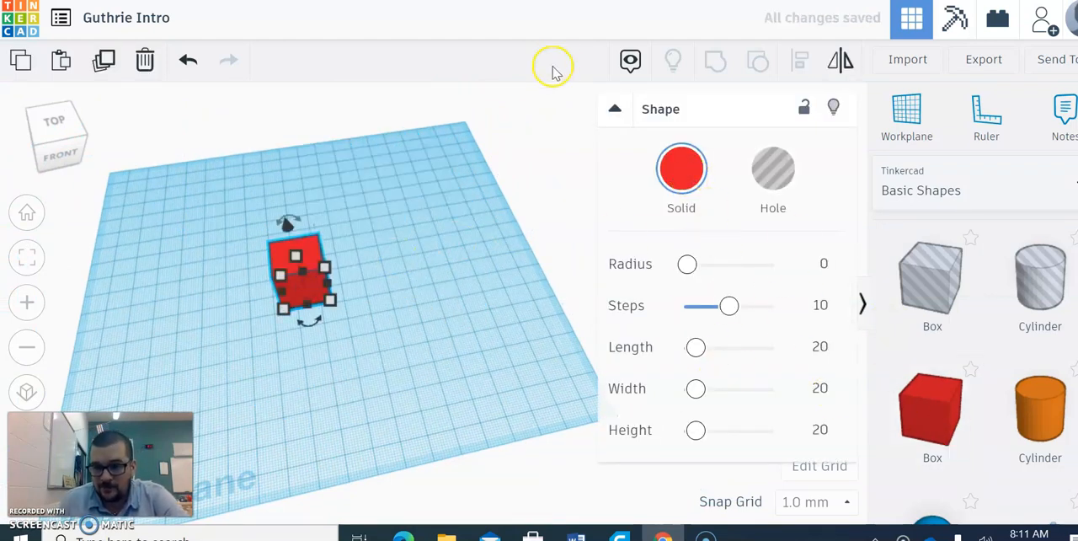
pyautogui.click(616, 109)
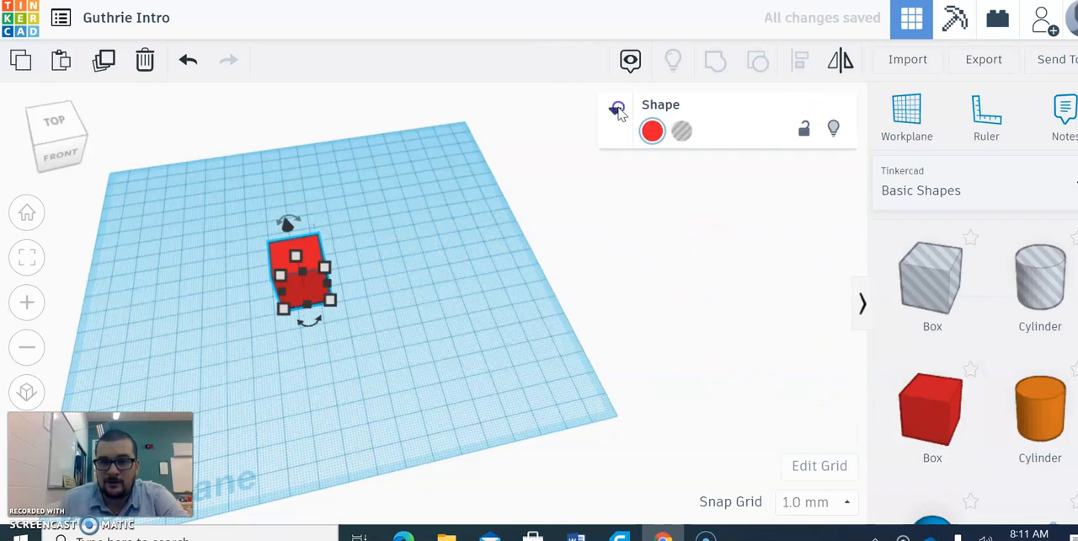
pyautogui.click(617, 110)
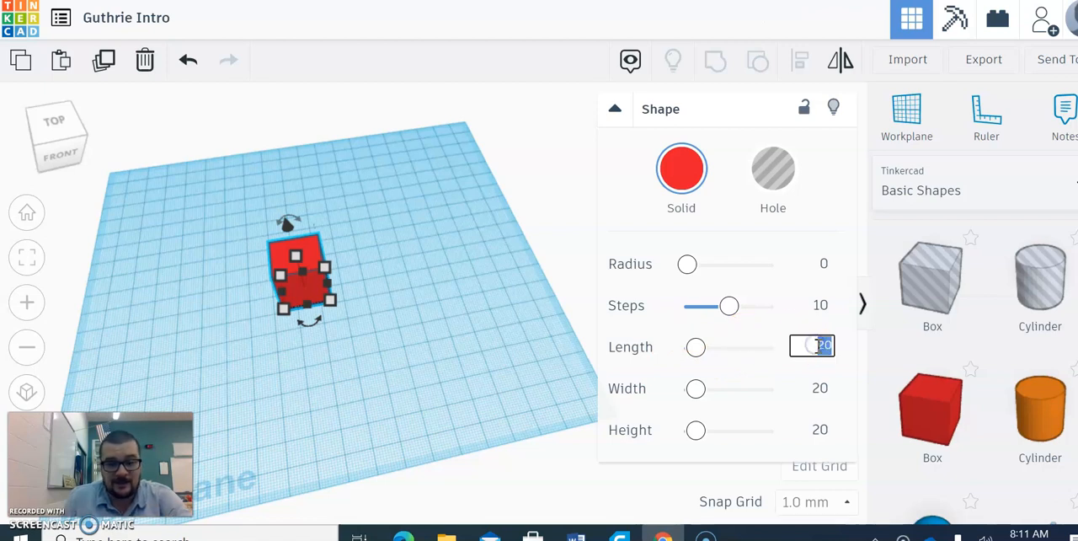
# - Set the new red box's length to 45, width to 15 and height to 49, and reselect the resized box
pyautogui.click(819, 392)
pyautogui.write('15')
pyautogui.click(820, 430)
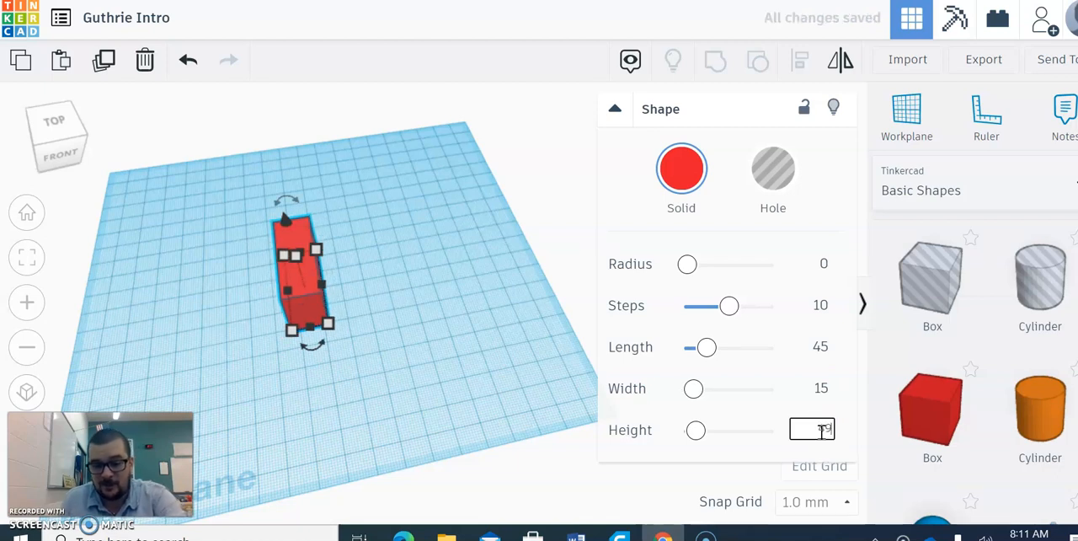
pyautogui.write('49')
pyautogui.click(300, 327)
pyautogui.click(458, 356)
pyautogui.click(325, 296)
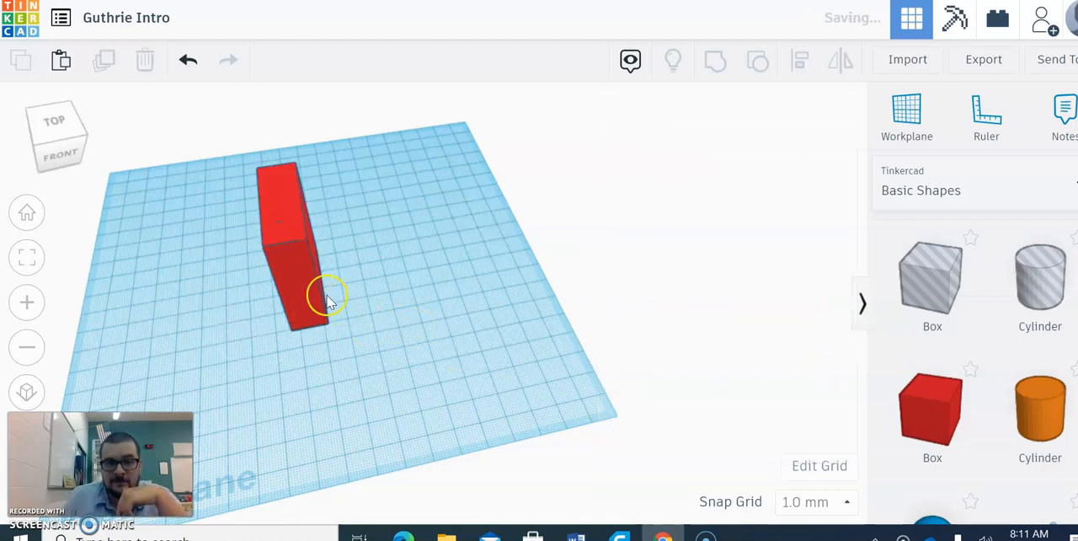
pyautogui.click(294, 273)
pyautogui.click(634, 300)
pyautogui.click(712, 303)
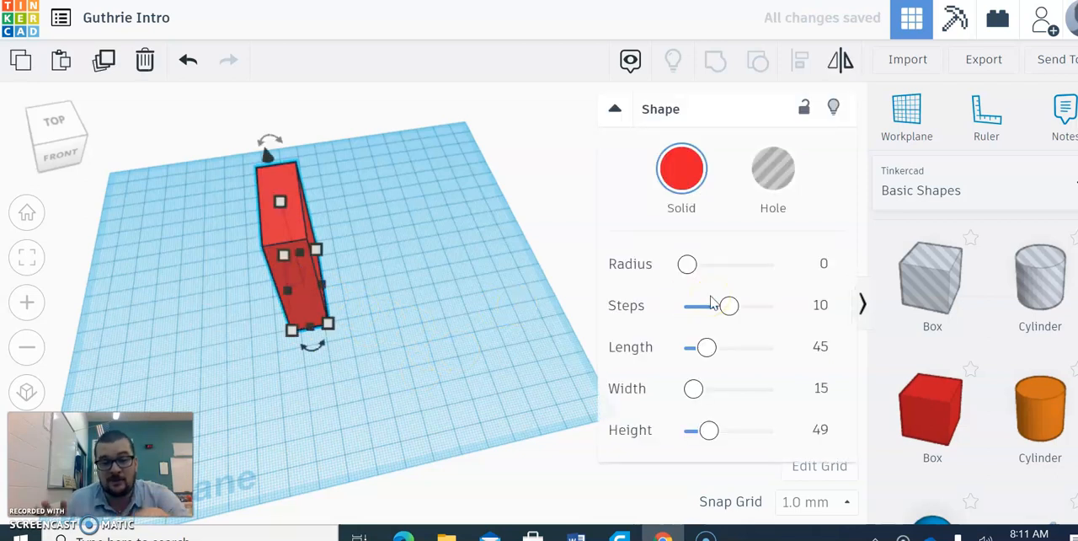